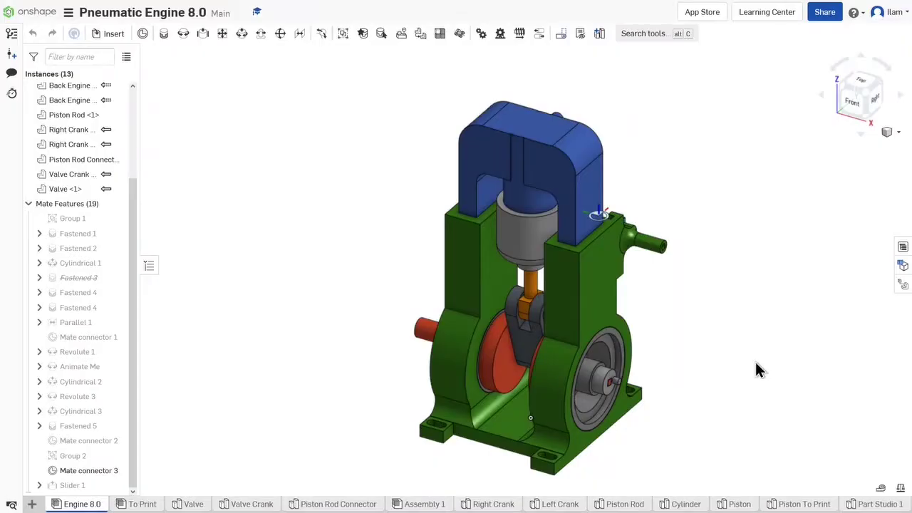
- Hide the mate connectors in the assembly and turn the crank mechanism to move the piston rod upward
key("k")
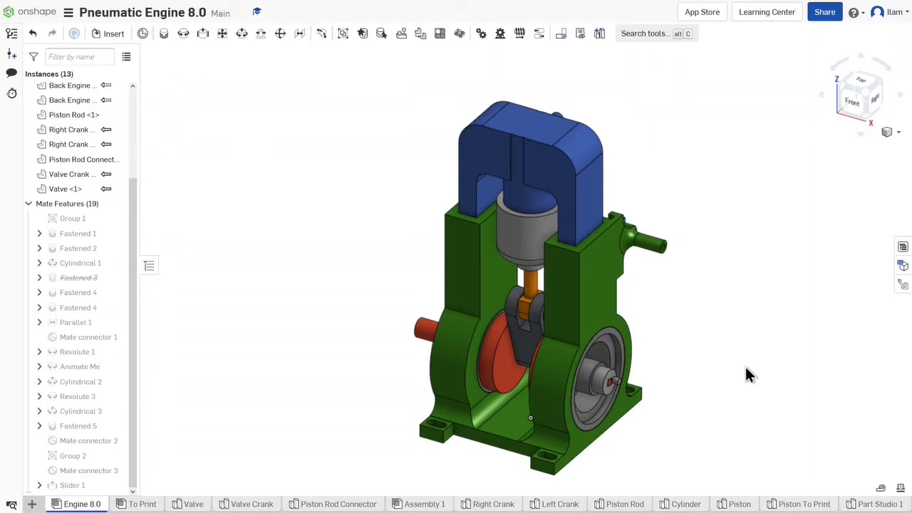
middle_click_drag(678, 297, 662, 289)
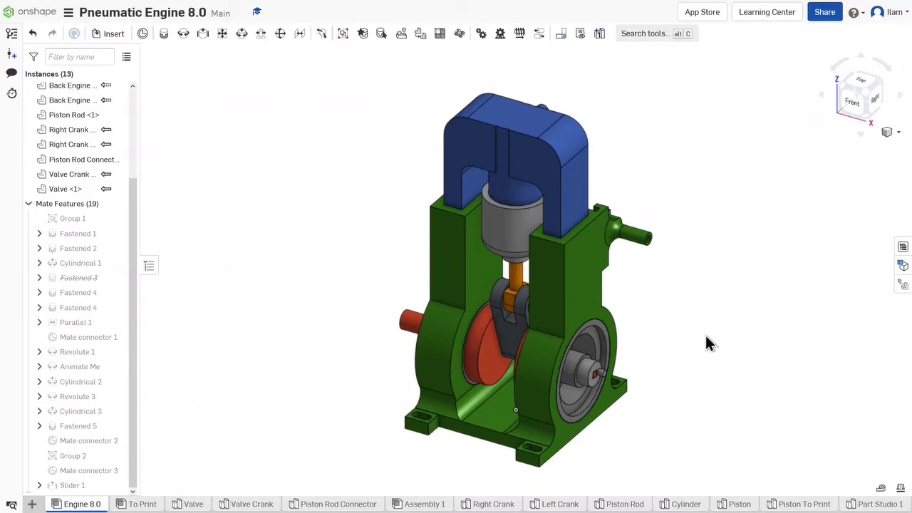
right_click_drag(705, 337, 519, 384)
scroll(519, 385, "up", 2)
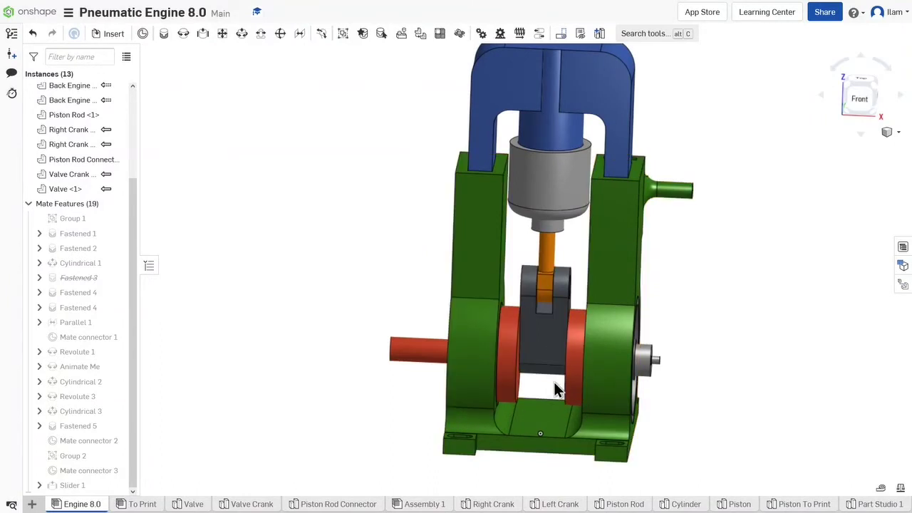
left_click_drag(468, 392, 521, 309)
- Examine the piston, piston rod and crank discs between the two engine columns from the front
scroll(552, 328, "up", 1)
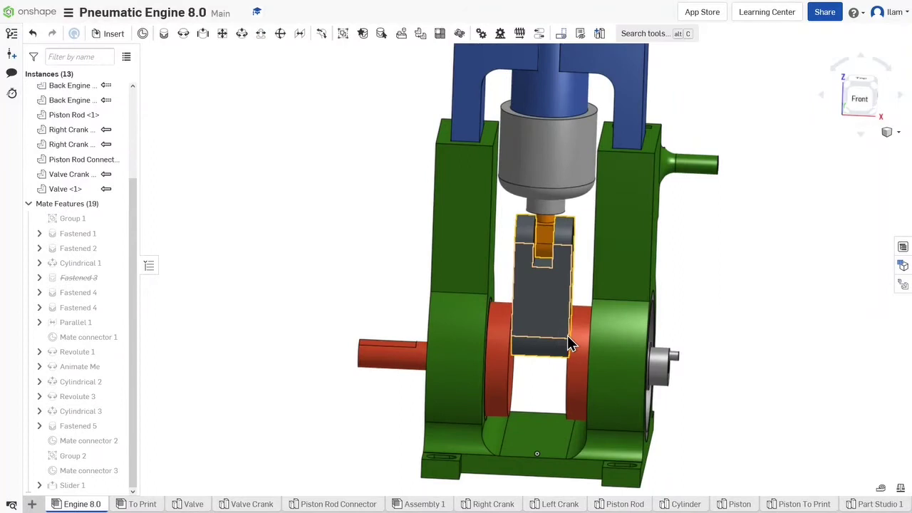
right_click_drag(567, 338, 541, 342)
scroll(539, 341, "down", 1)
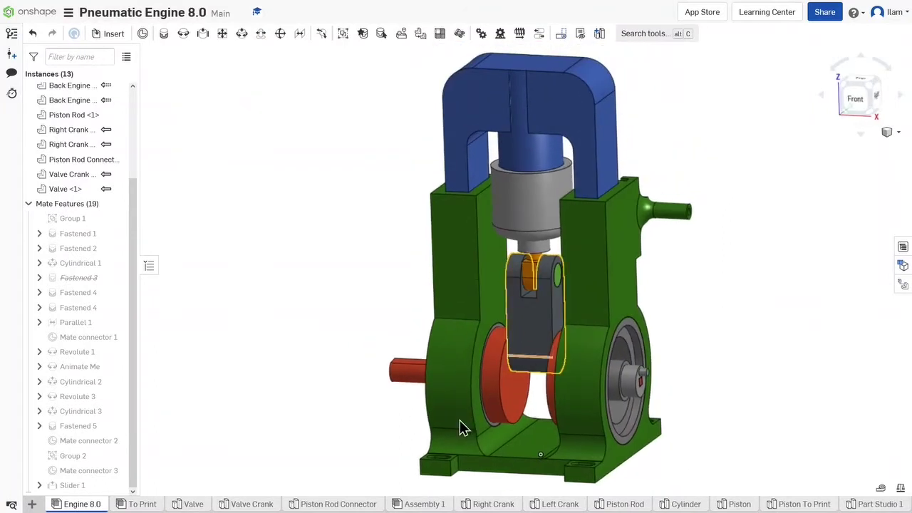
scroll(544, 357, "up", 1)
middle_click_drag(520, 349, 489, 369)
scroll(503, 347, "down", 3)
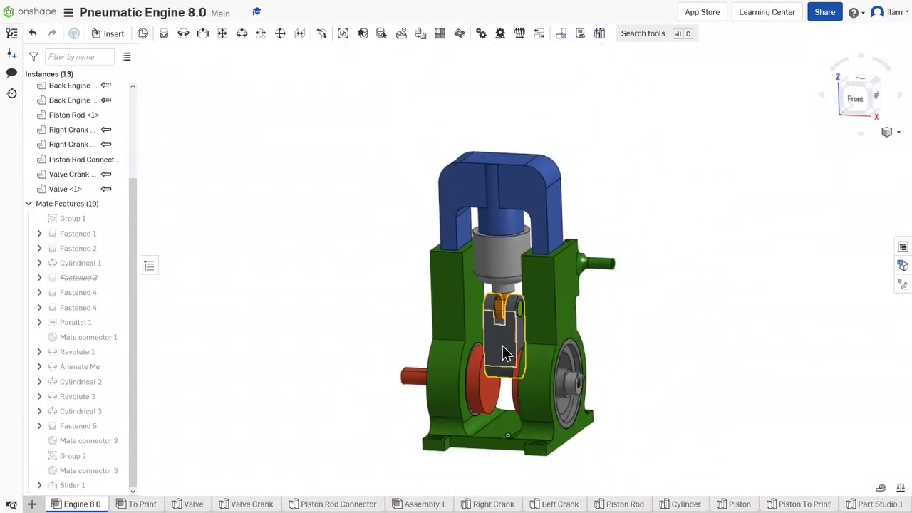
right_click_drag(503, 347, 504, 329)
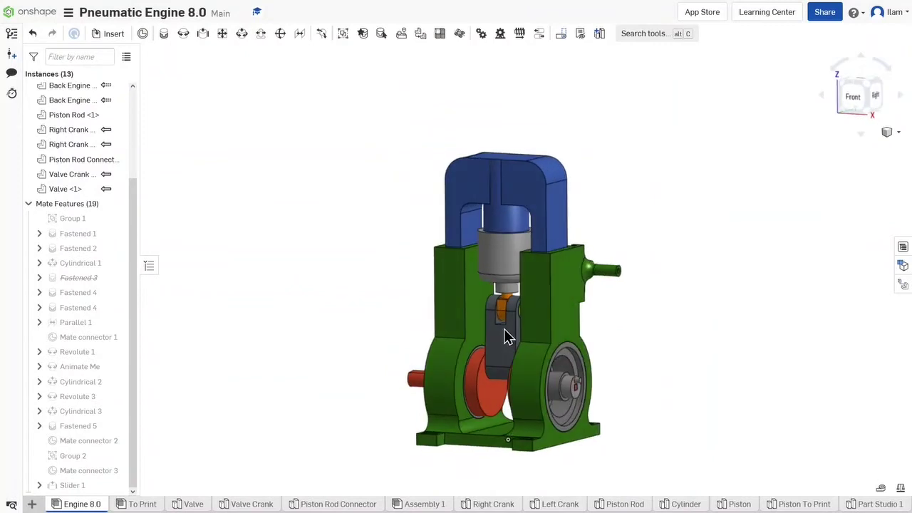
scroll(649, 174, "up", 1)
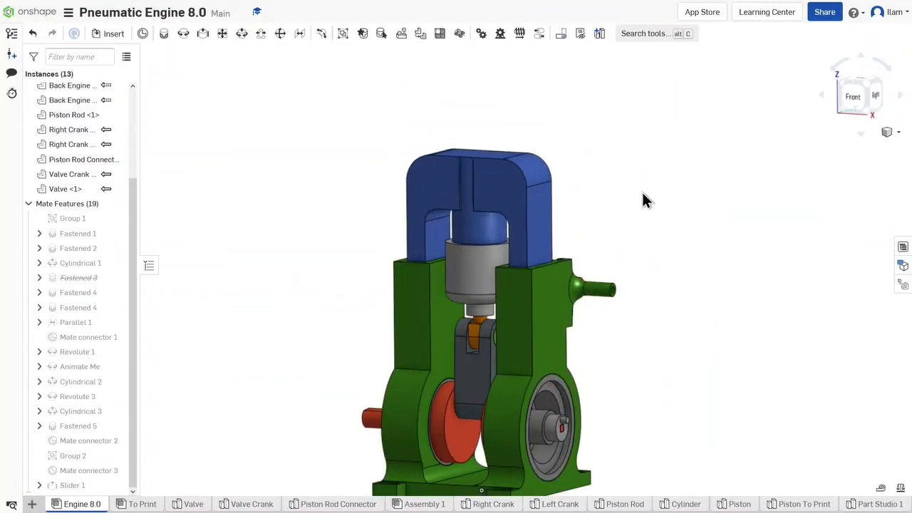
middle_click_drag(649, 245, 669, 187)
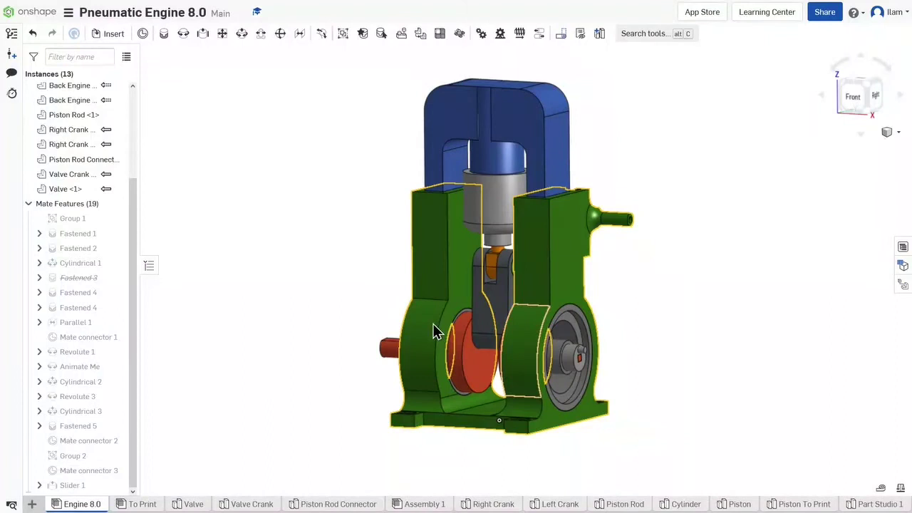
- Examine the red crankshaft end, its bearing and the engine base from the left side
right_click_drag(393, 347, 710, 365)
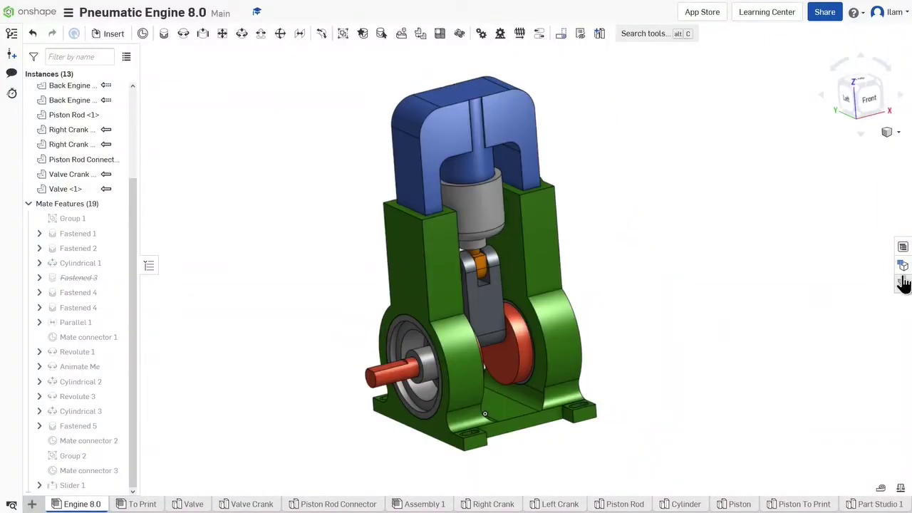
middle_click_drag(656, 361, 685, 371)
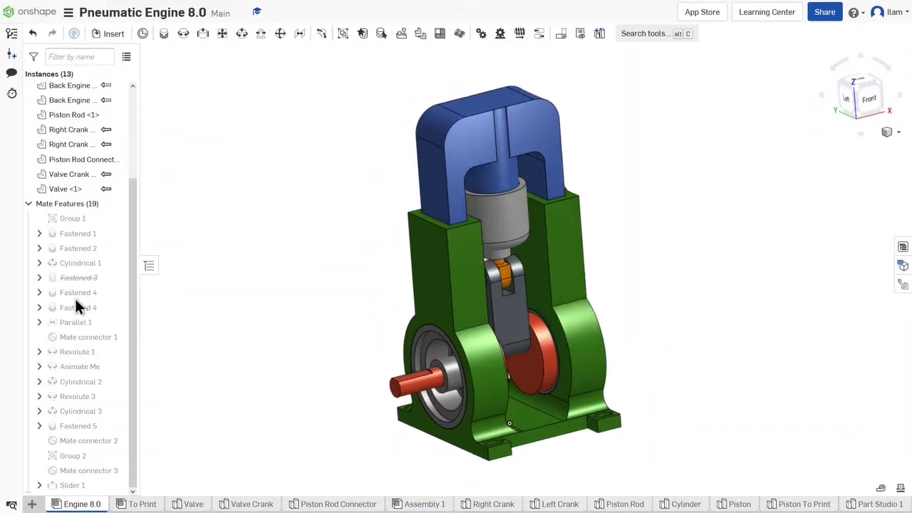
scroll(109, 342, "up", 1)
scroll(86, 359, "down", 2)
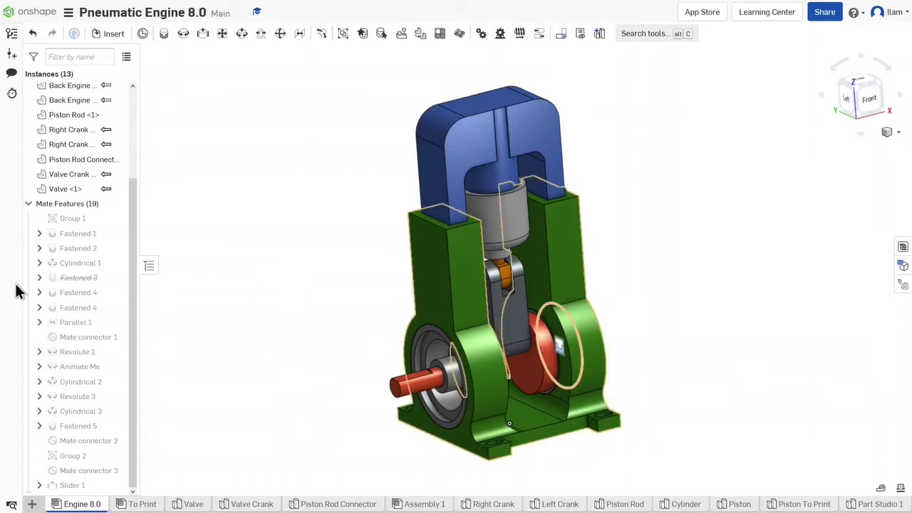
scroll(712, 335, "down", 1)
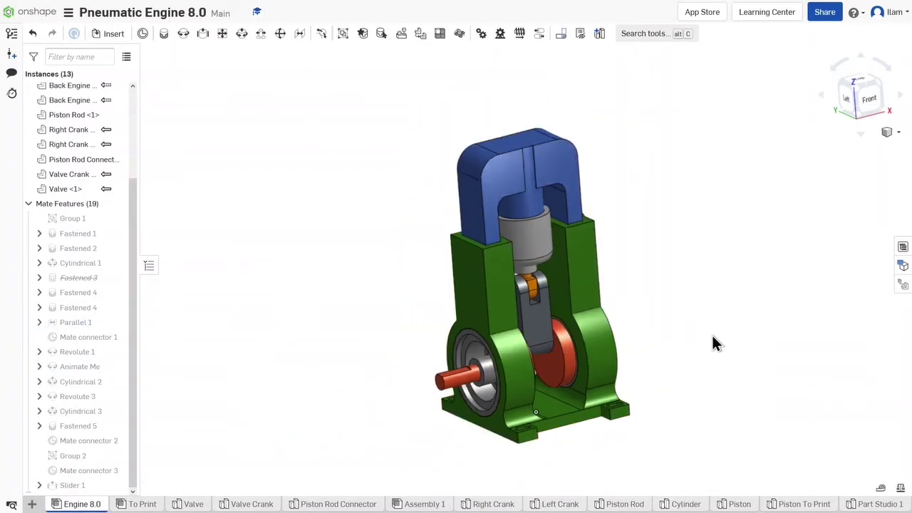
right_click_drag(692, 323, 687, 325)
scroll(688, 327, "up", 2)
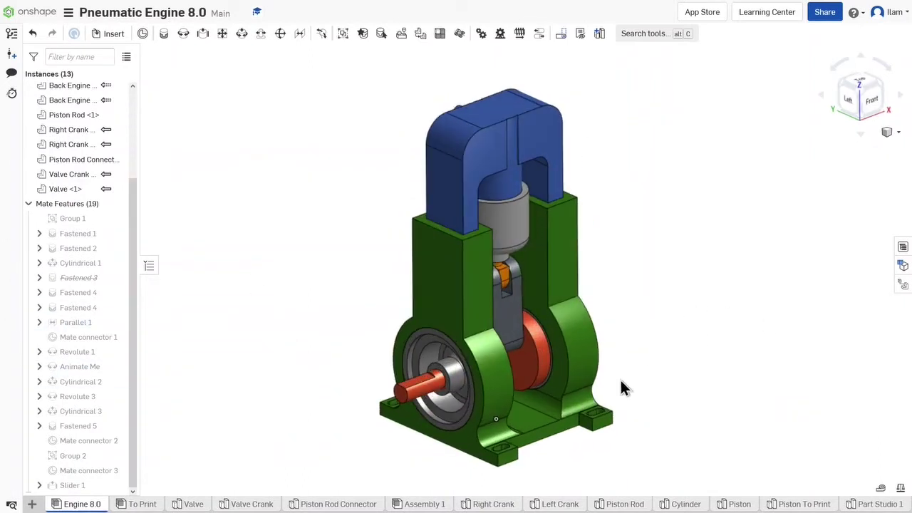
middle_click_drag(635, 363, 642, 359)
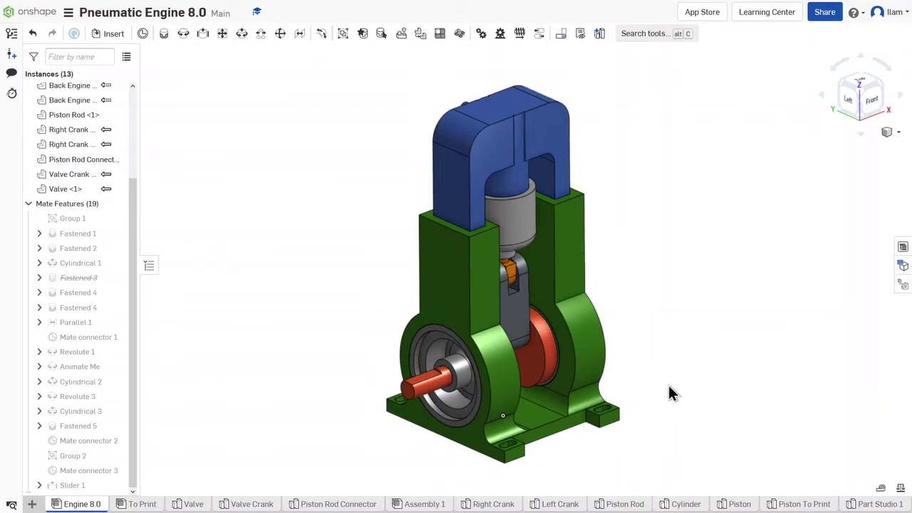
middle_click_drag(704, 337, 694, 338)
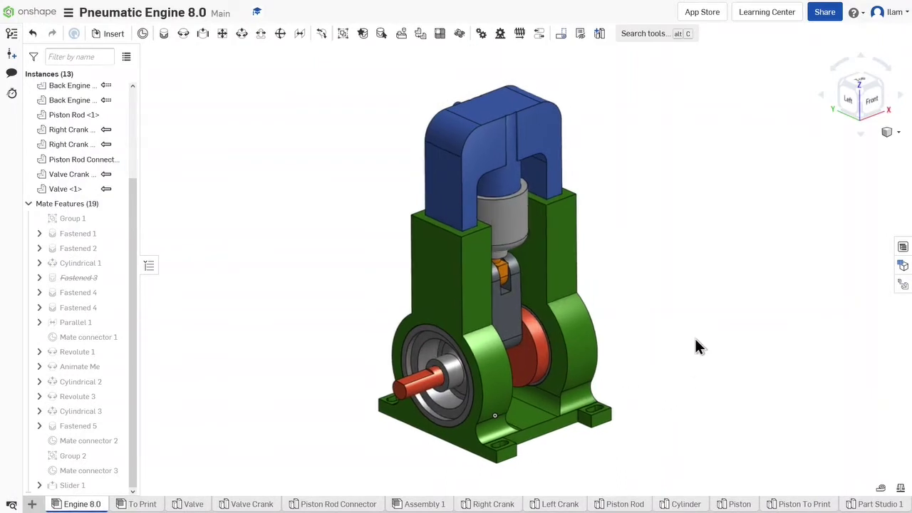
- Inspect the valve side of the engine and turn the crank mechanism to reposition the piston rod
right_click_drag(689, 332, 549, 356)
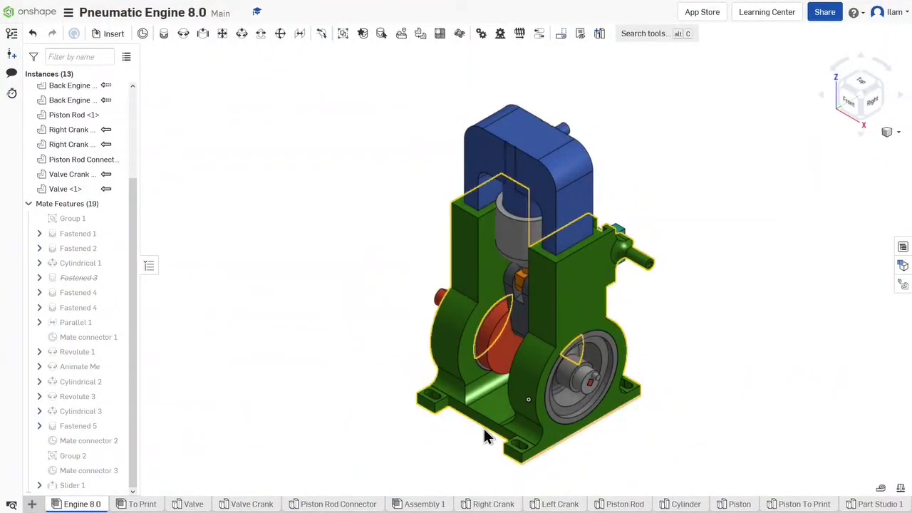
right_click_drag(487, 434, 521, 325)
right_click_drag(487, 357, 461, 320)
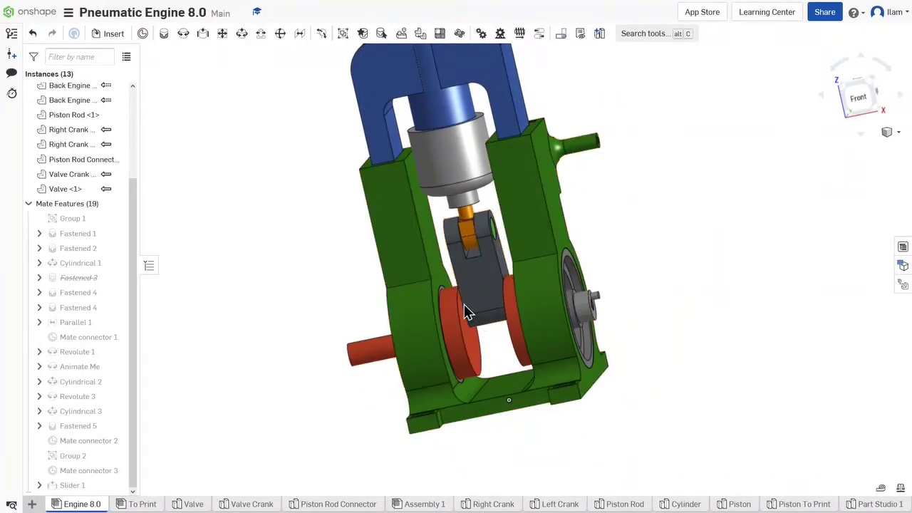
left_click_drag(457, 302, 464, 167)
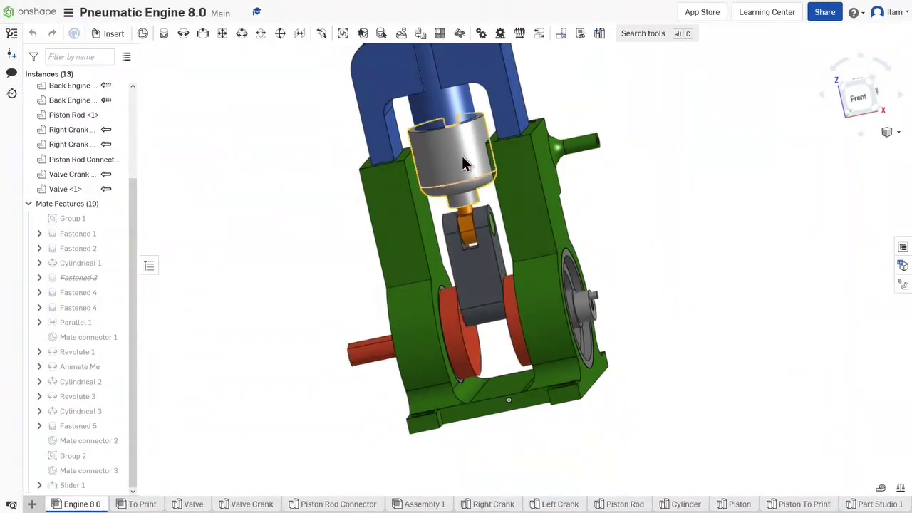
- Cut a temporary section view through the cylinder, examine the piston rod joint inside, and close the section view
left_click(897, 133)
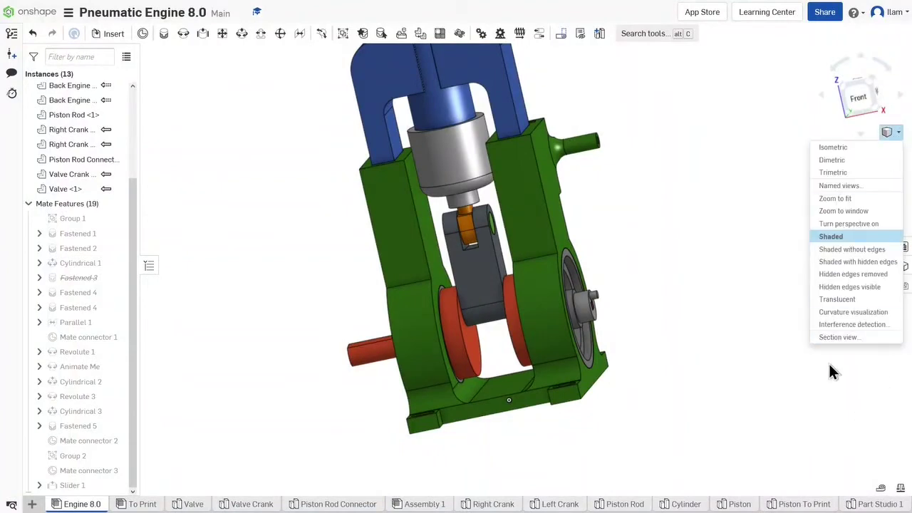
left_click(839, 339)
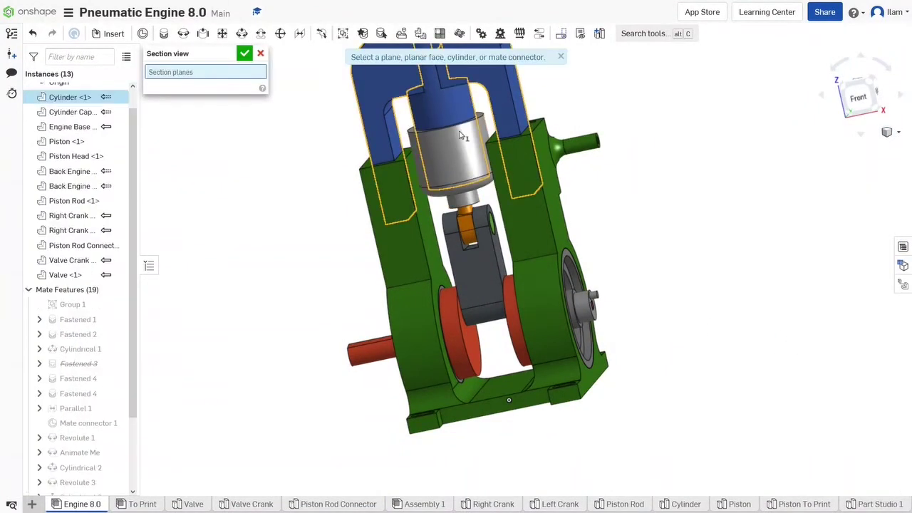
middle_click_drag(597, 148, 622, 177)
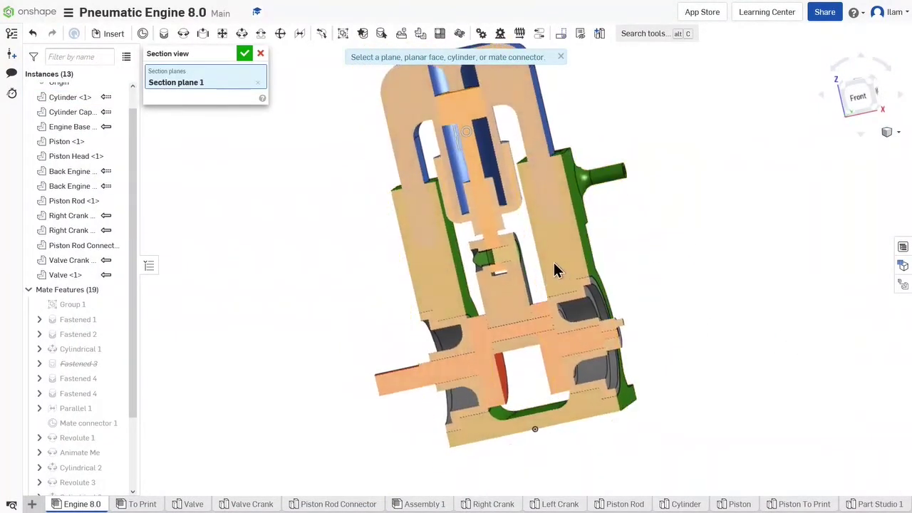
right_click_drag(554, 263, 490, 290)
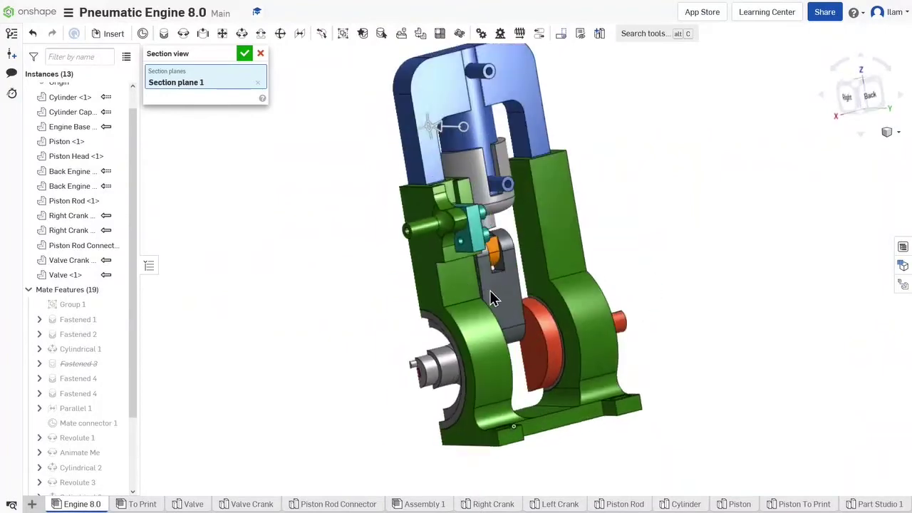
left_click_drag(531, 317, 459, 272)
mouse_move(459, 272)
right_mouse_down()
mouse_move(446, 139)
mouse_move(458, 260)
right_mouse_up()
scroll(450, 133, "up", 3)
scroll(425, 206, "down", 5)
scroll(513, 302, "up", 8)
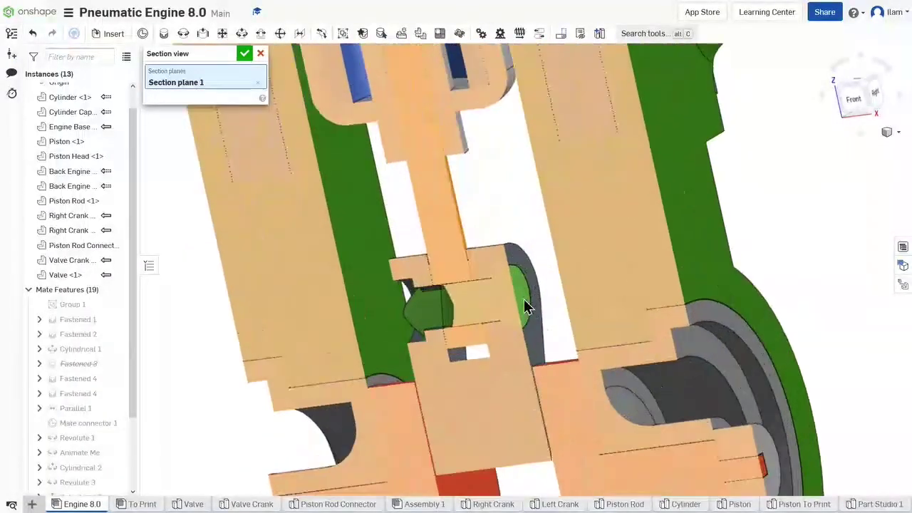
left_click(260, 54)
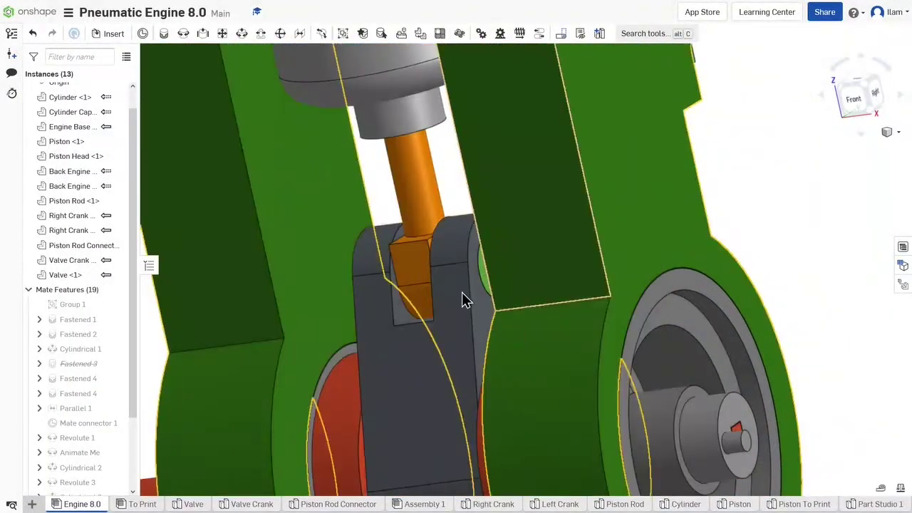
- Move the piston rod up toward the piston and examine the engine's position from the front and left
left_click_drag(396, 230, 428, 177)
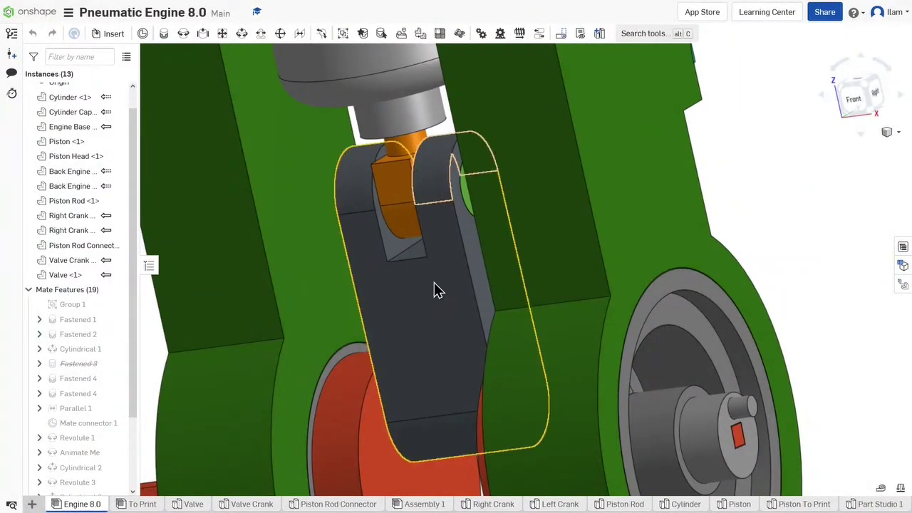
scroll(434, 282, "down", 5)
scroll(453, 255, "down", 3)
middle_click_drag(448, 275, 444, 298)
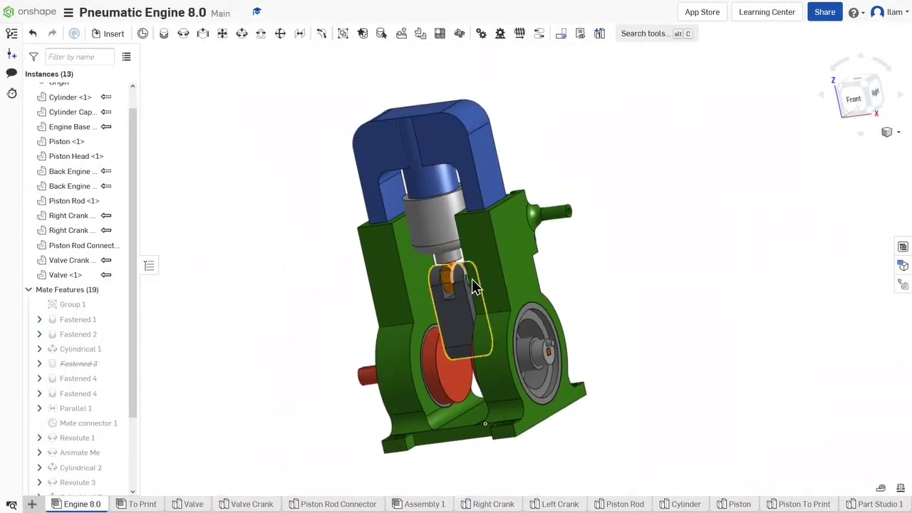
right_click_drag(472, 287, 536, 275)
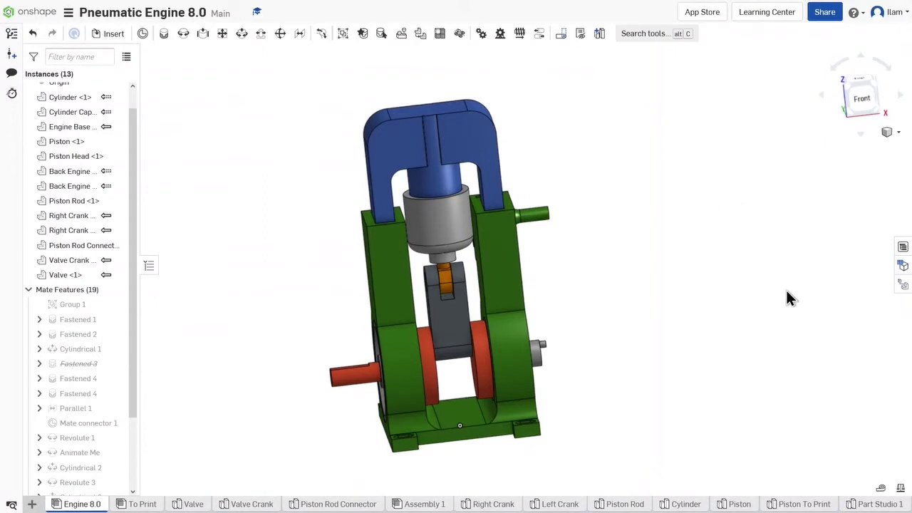
middle_click_drag(570, 397, 593, 396)
right_click_drag(593, 396, 605, 392)
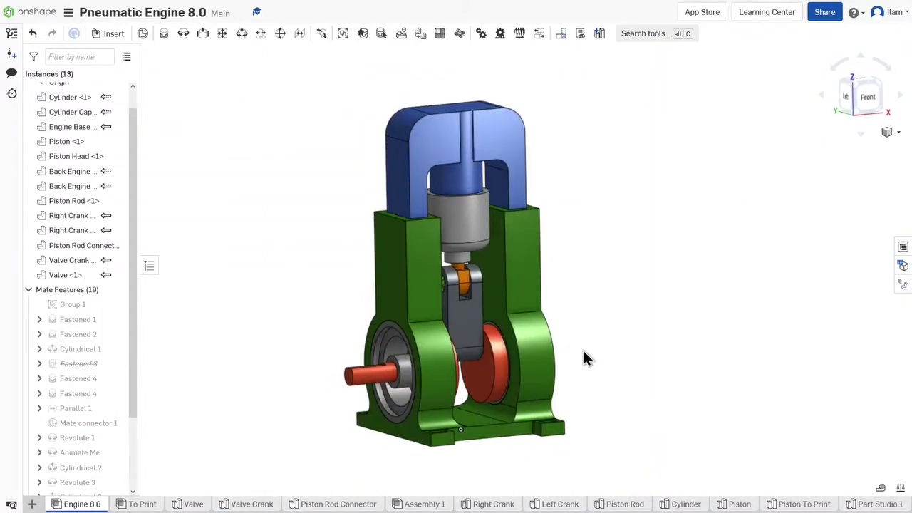
middle_click_drag(583, 350, 604, 347)
right_click_drag(605, 354, 604, 354)
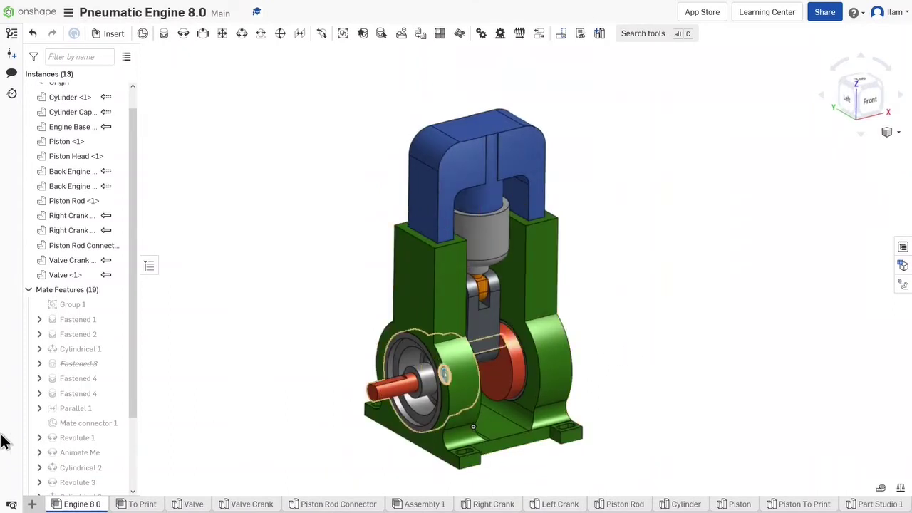
- Inspect the slot face in the upper end of the piston rod
scroll(50, 282, "down", 3)
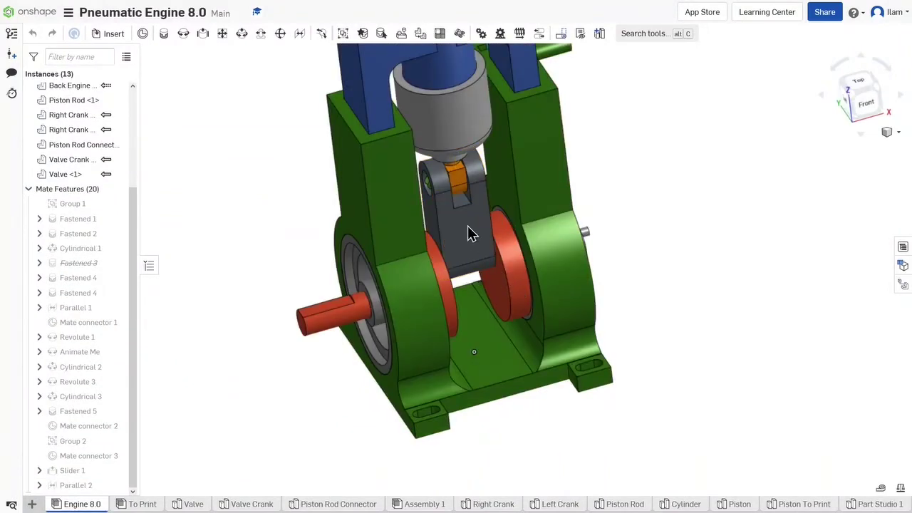
scroll(468, 228, "up", 3)
left_click(466, 215)
scroll(468, 147, "down", 2)
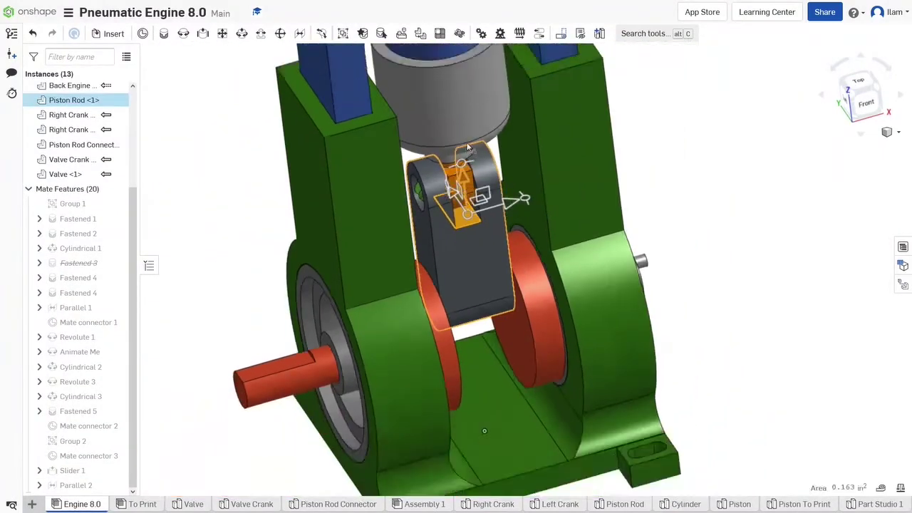
scroll(467, 148, "down", 2)
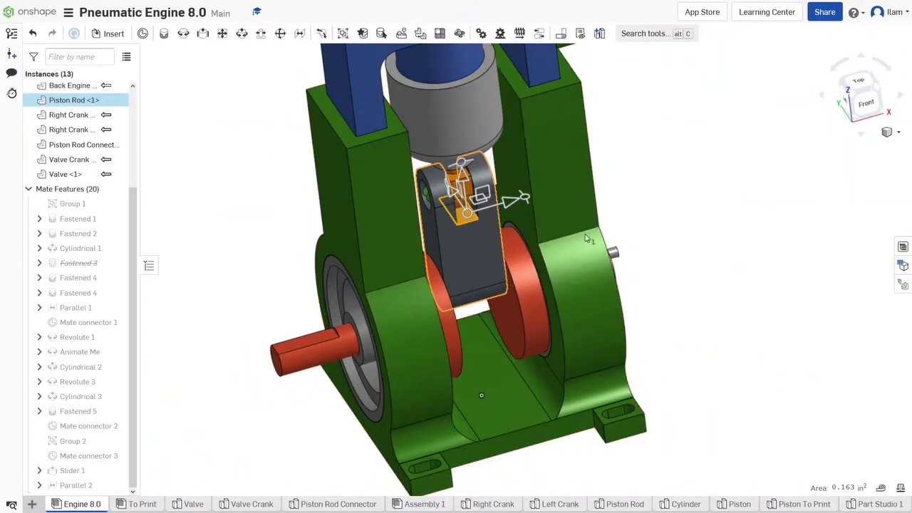
- Clear the selection and cut a temporary section view through the cylinder with the piston rod raised
left_click(602, 179)
middle_click_drag(601, 178, 632, 233)
middle_click_drag(494, 204, 487, 251)
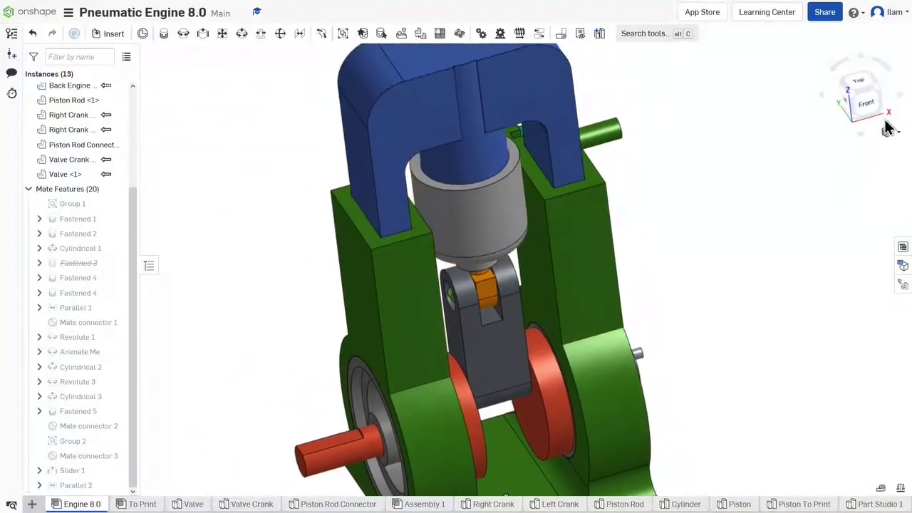
left_click(887, 129)
left_click(878, 339)
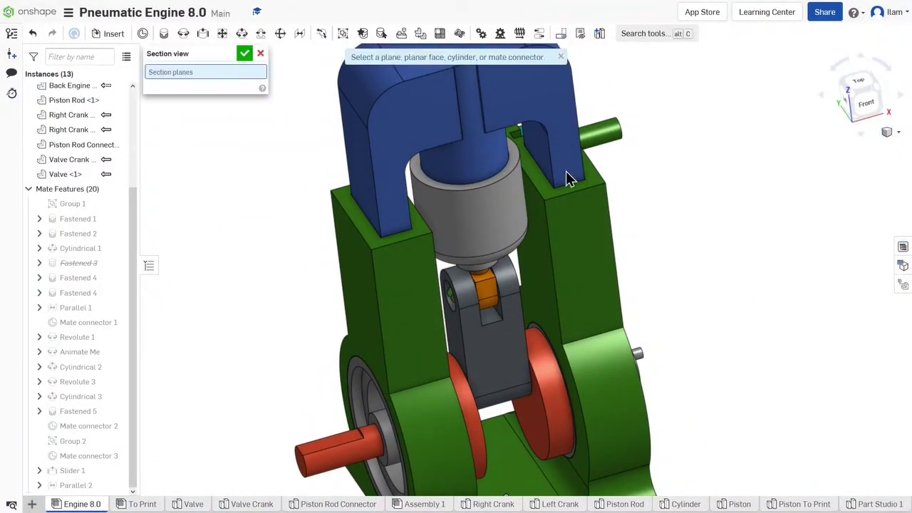
left_click(456, 152)
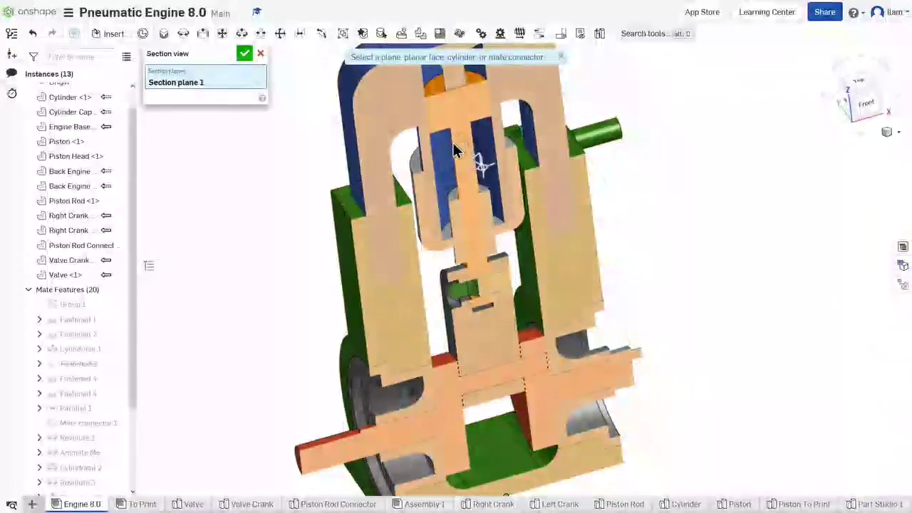
- Examine the gap between the raised piston and the upper end of the cylinder, and close the section view
scroll(447, 141, "up", 2)
right_click_drag(454, 142, 443, 131)
scroll(455, 155, "up", 1)
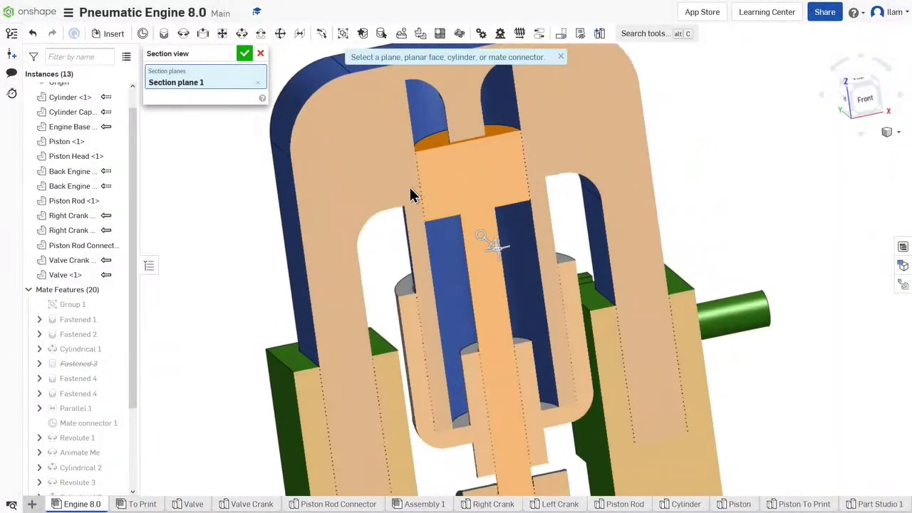
scroll(410, 194, "down", 2)
scroll(433, 177, "up", 8)
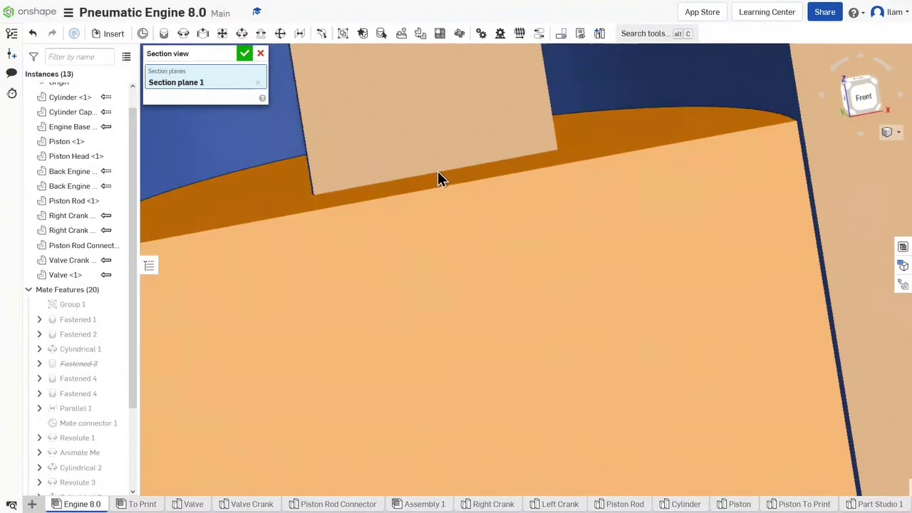
mouse_move(438, 178)
right_mouse_down()
mouse_move(466, 166)
mouse_move(427, 174)
right_mouse_up()
scroll(432, 177, "down", 6)
scroll(377, 228, "down", 3)
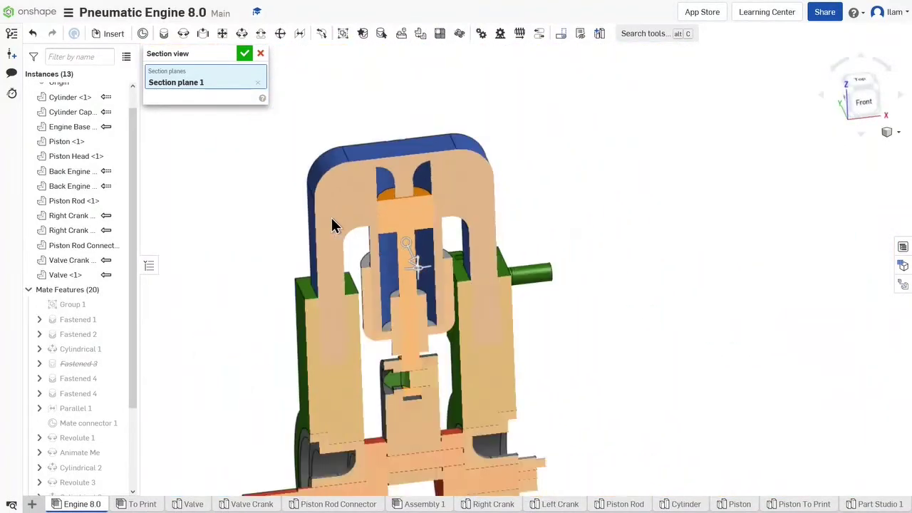
left_click(261, 54)
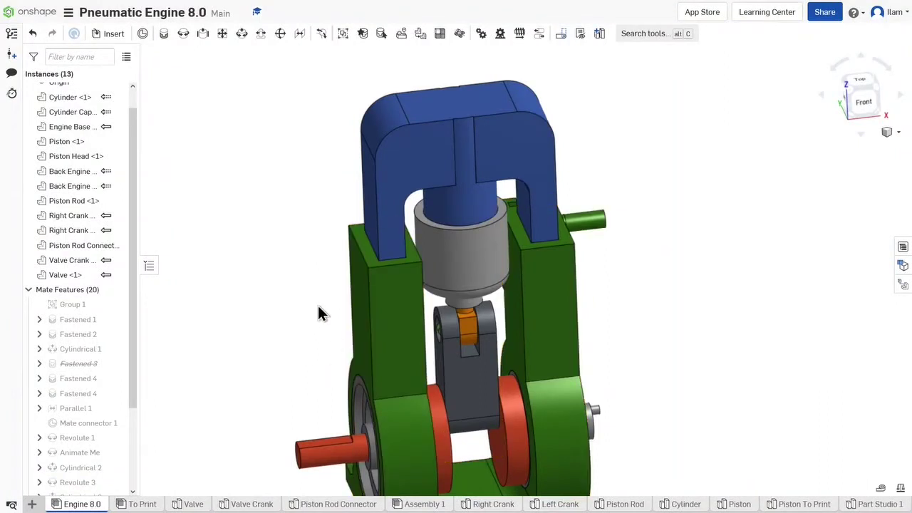
- Lower the piston rod between the cranks with the Parallel 2 mate temporarily suppressed, and unsuppress the mate again
scroll(36, 428, "down", 3)
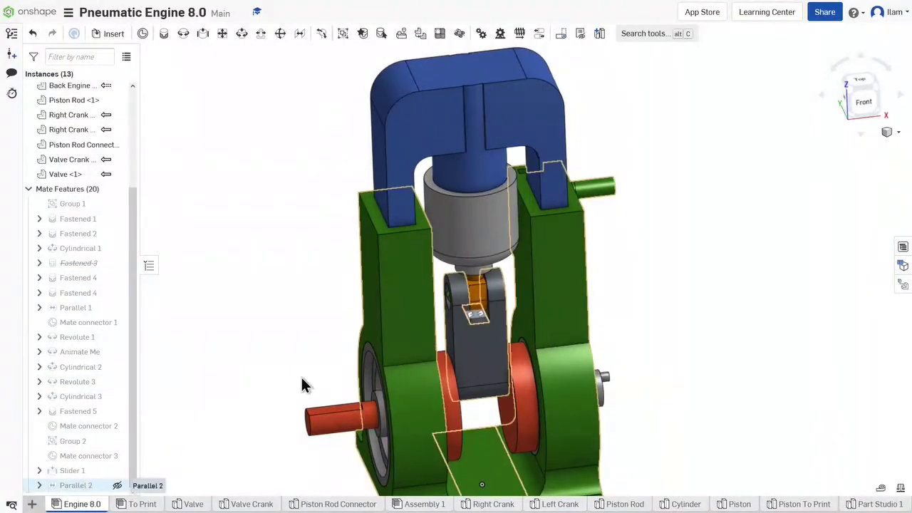
right_click(78, 486)
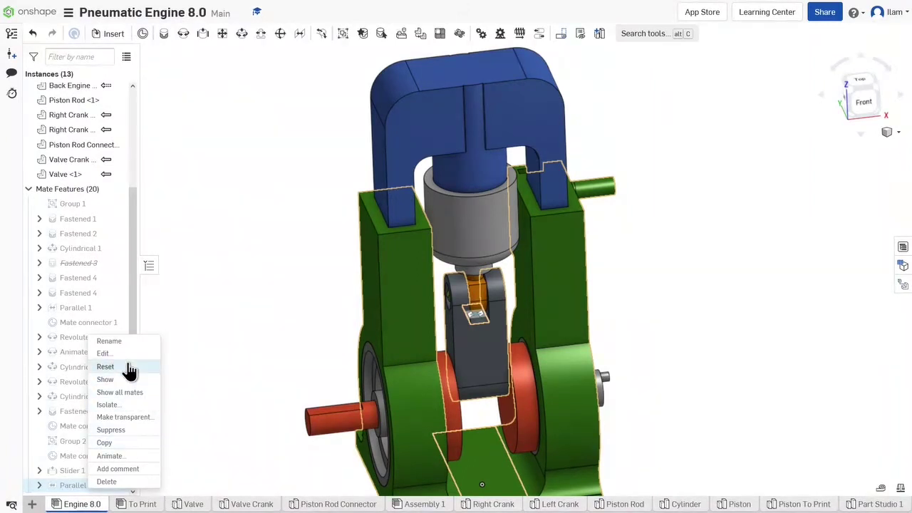
left_click(129, 430)
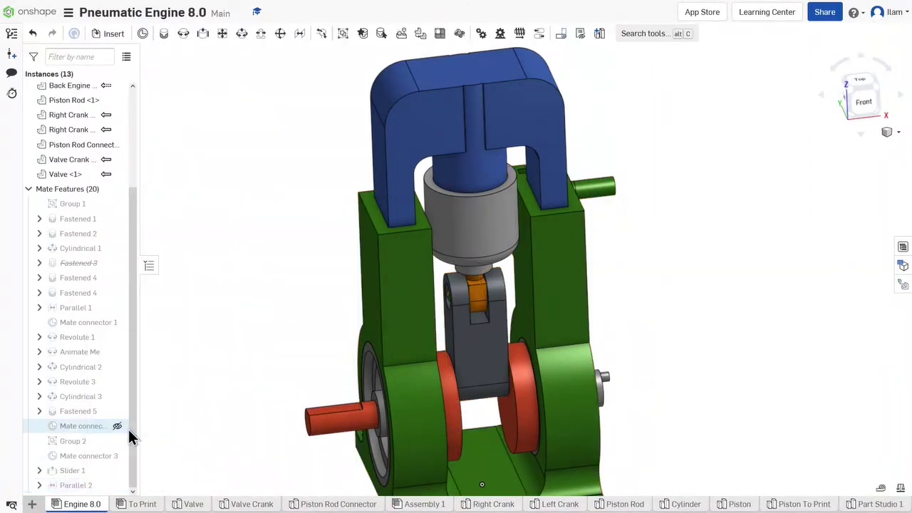
left_click_drag(467, 357, 467, 448)
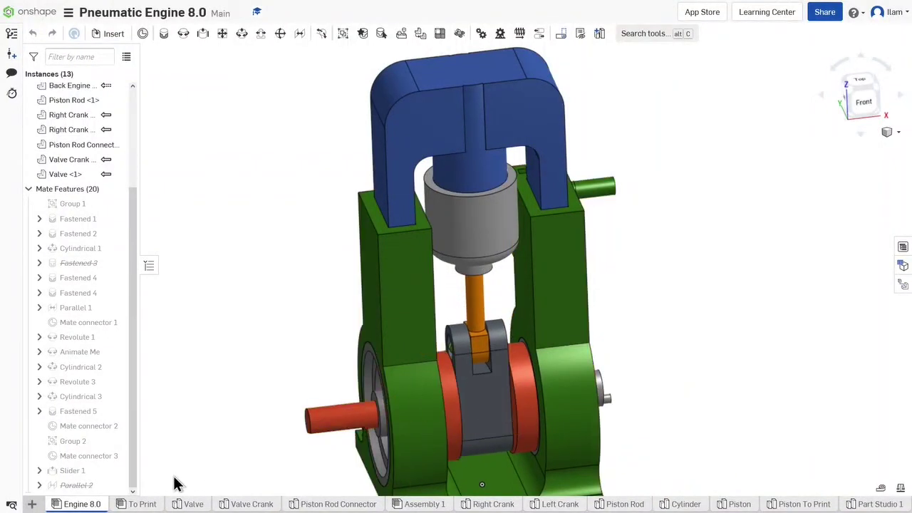
right_click(78, 485)
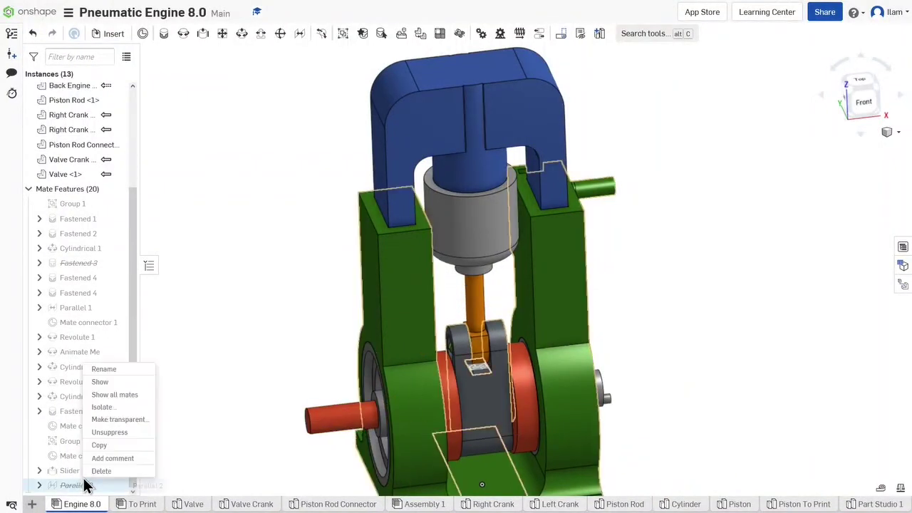
left_click(114, 433)
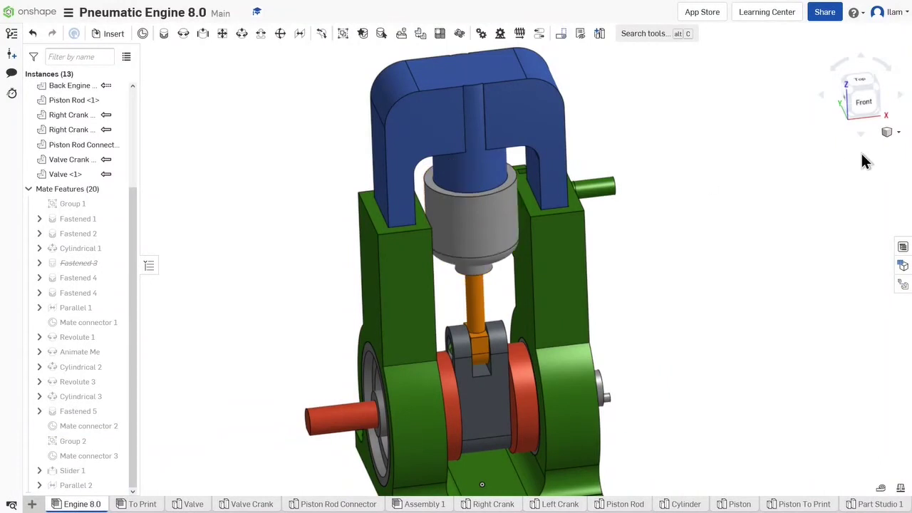
- Section the engine through the cylinder again, examine the lowered piston inside, and close the section view
left_click(892, 134)
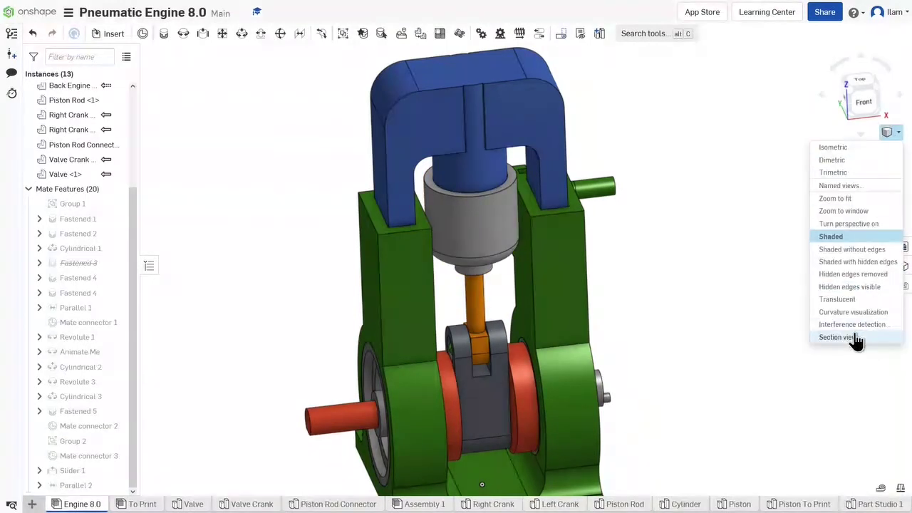
left_click(839, 337)
left_click(475, 152)
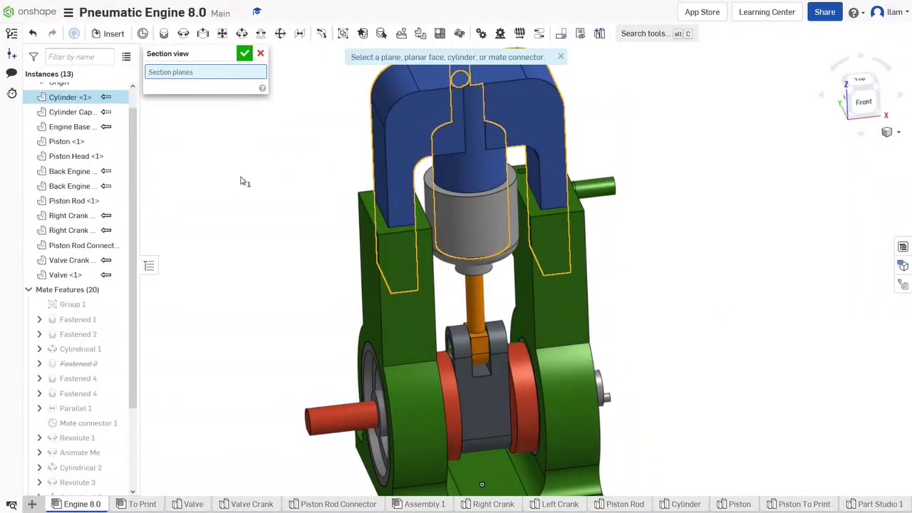
scroll(479, 293, "up", 8)
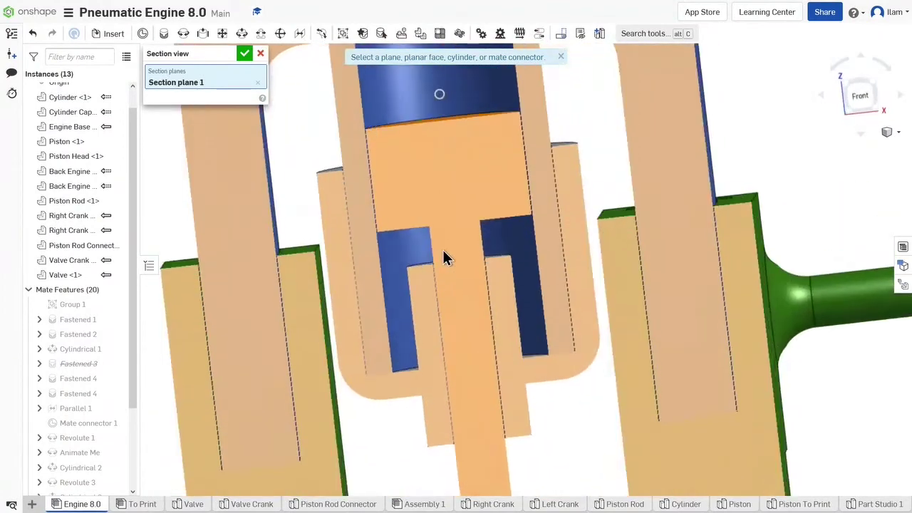
scroll(477, 203, "down", 5)
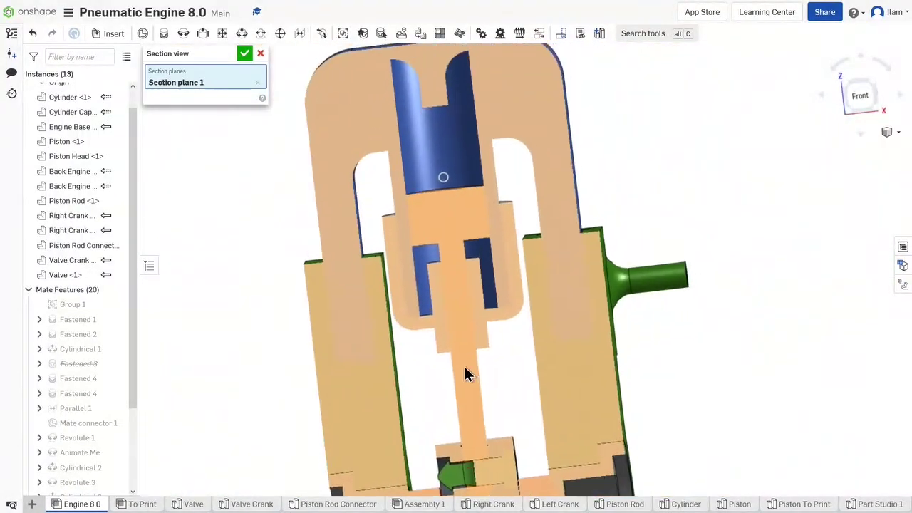
scroll(460, 353, "down", 4)
scroll(449, 271, "up", 5)
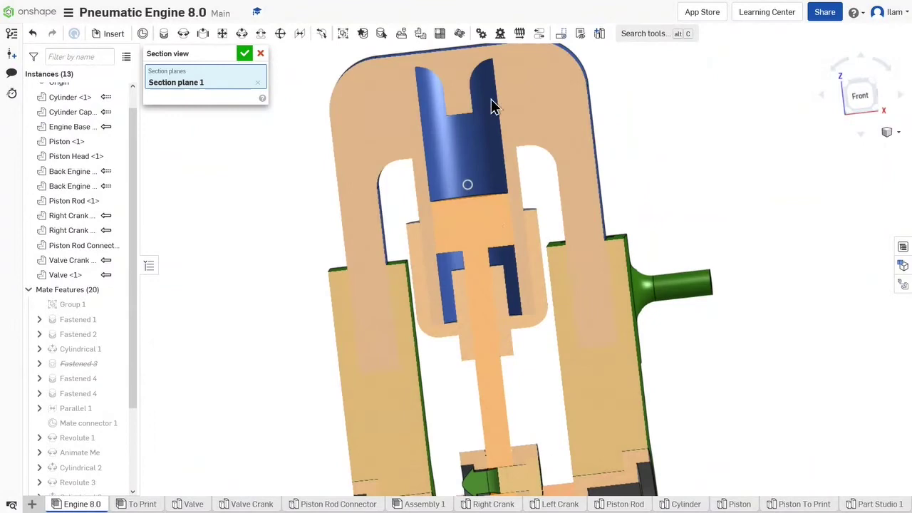
left_click(261, 54)
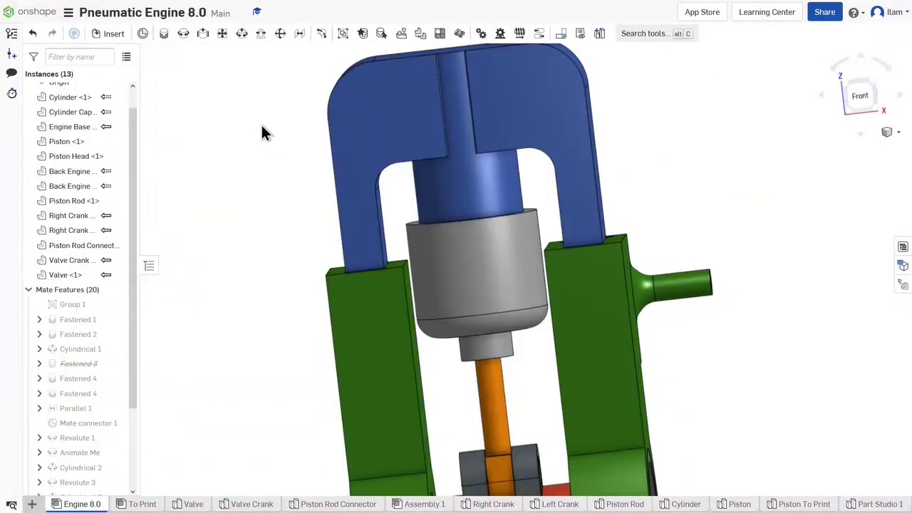
- Suppress the Parallel 2 mate again and show the whole engine in the isometric view
scroll(537, 372, "down", 4)
right_click_drag(500, 293, 515, 308)
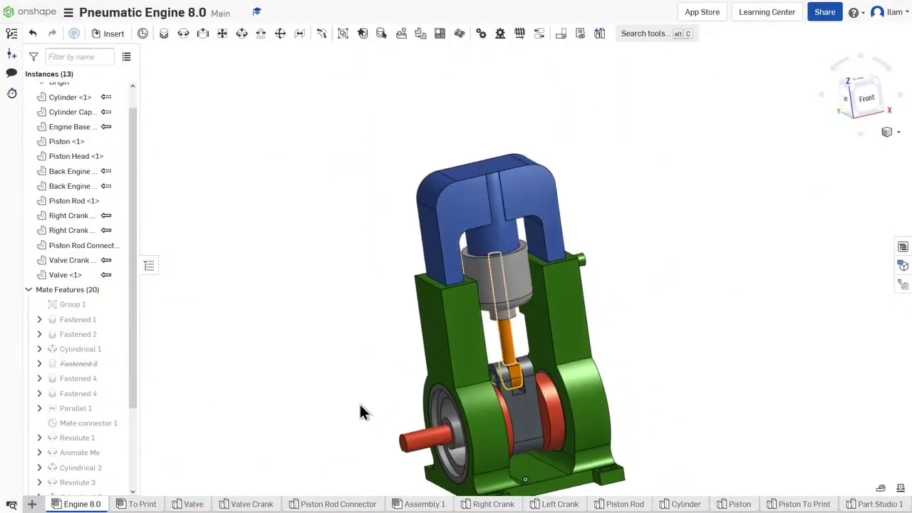
scroll(69, 429, "down", 3)
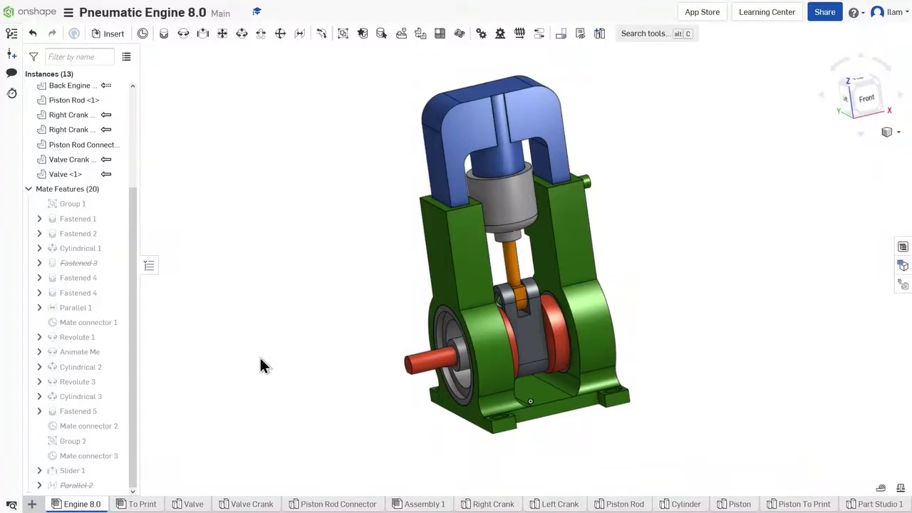
key("shift+7")
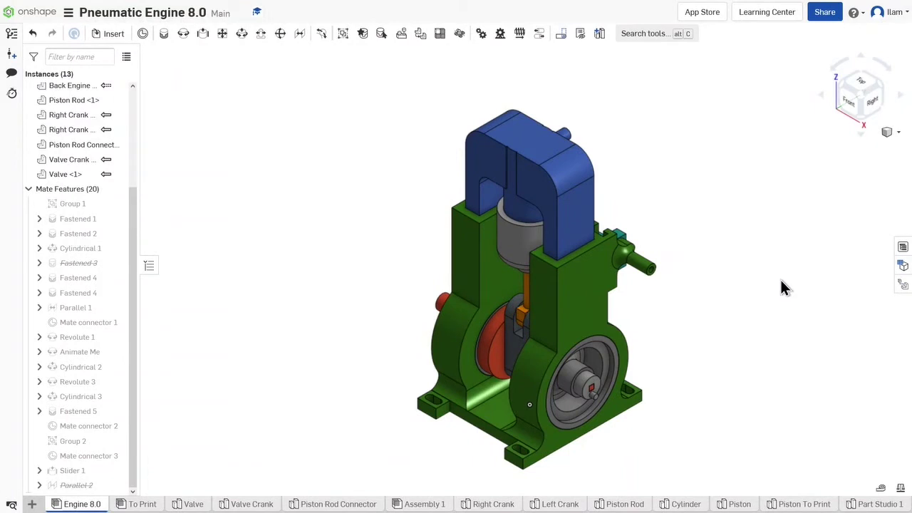
- Set up a configuration table for the assembly and keep Default as the active configuration
left_click(902, 266)
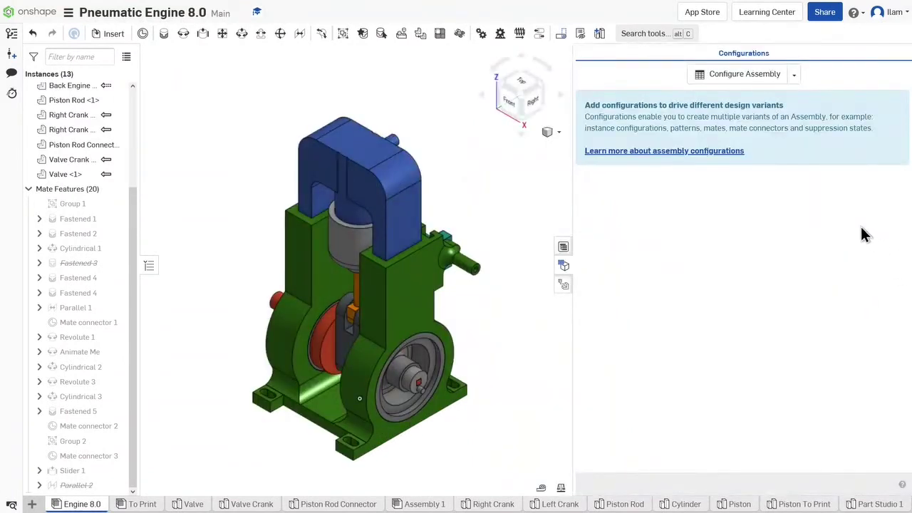
left_click(759, 78)
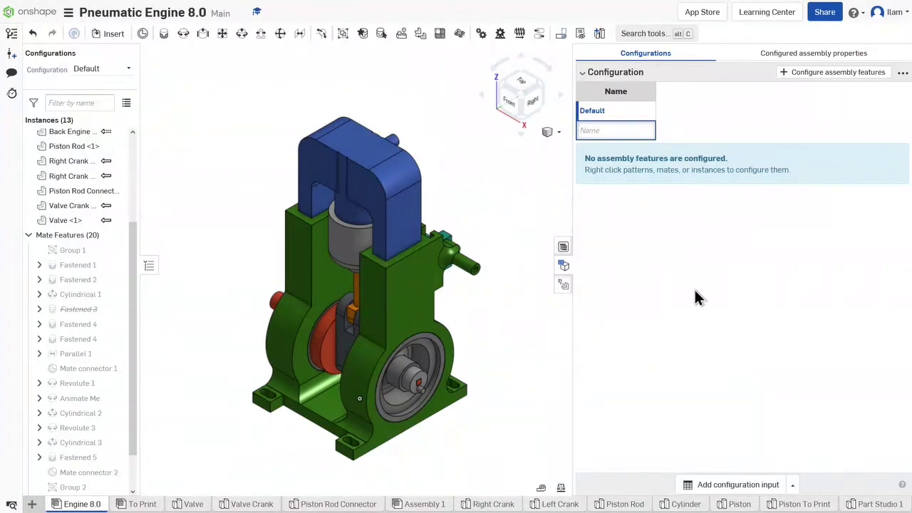
left_click(124, 69)
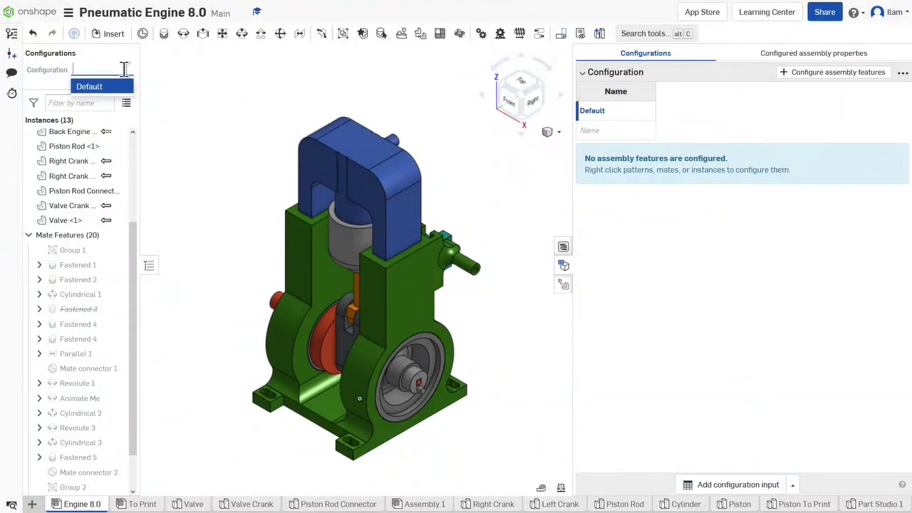
left_click(92, 86)
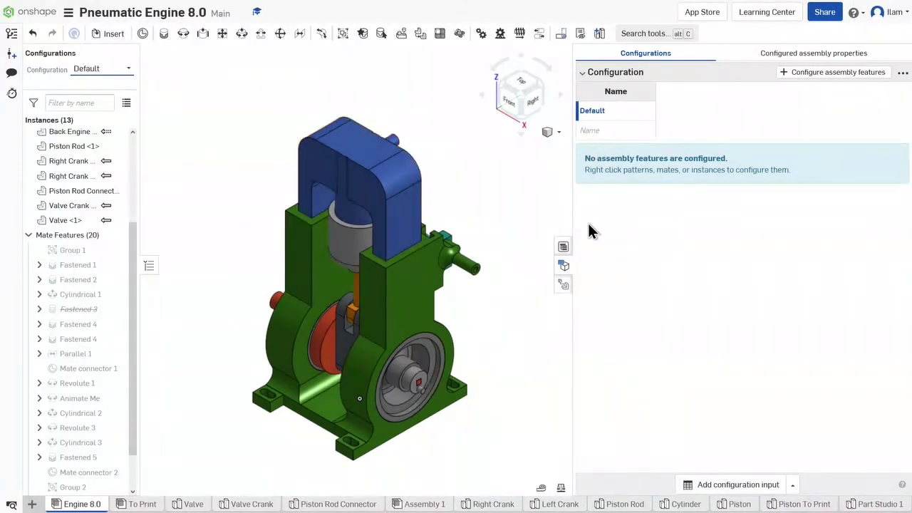
- Add the Unsuppressed parameter of the Parallel 2 mate to the configuration table
left_click(795, 74)
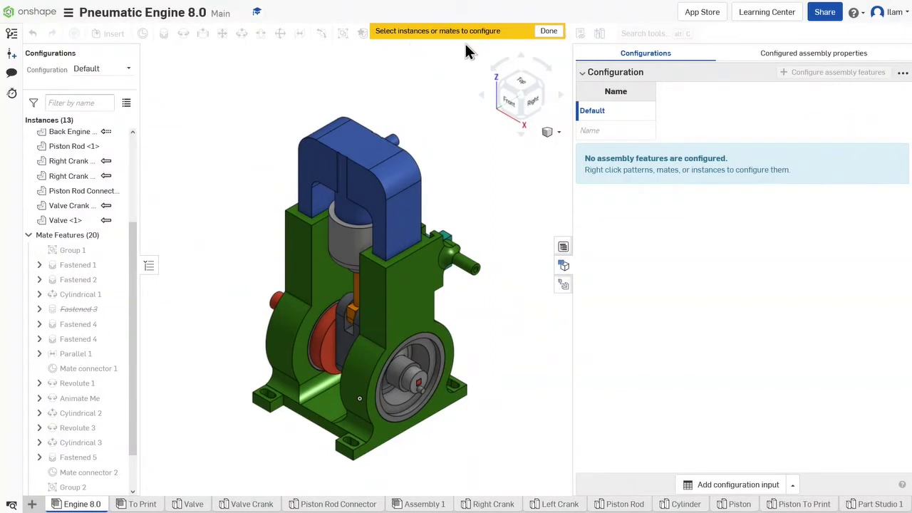
scroll(48, 382, "down", 2)
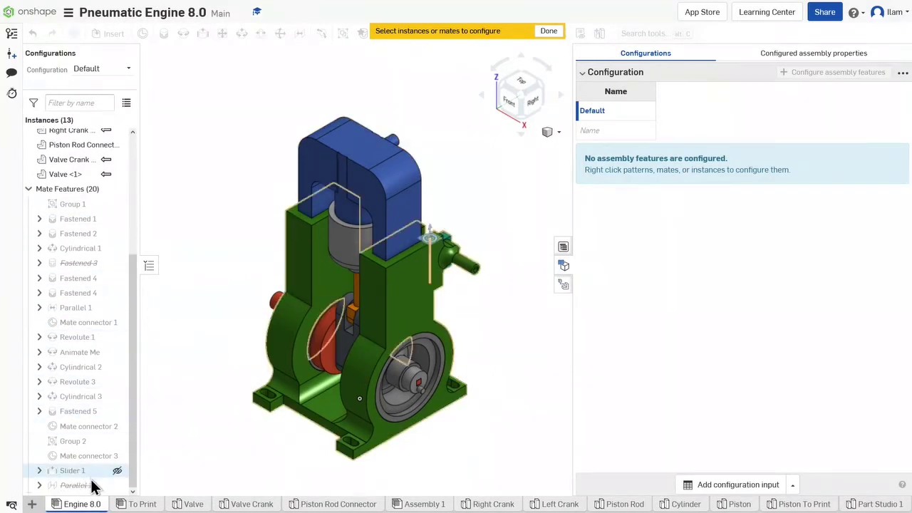
left_click(78, 485)
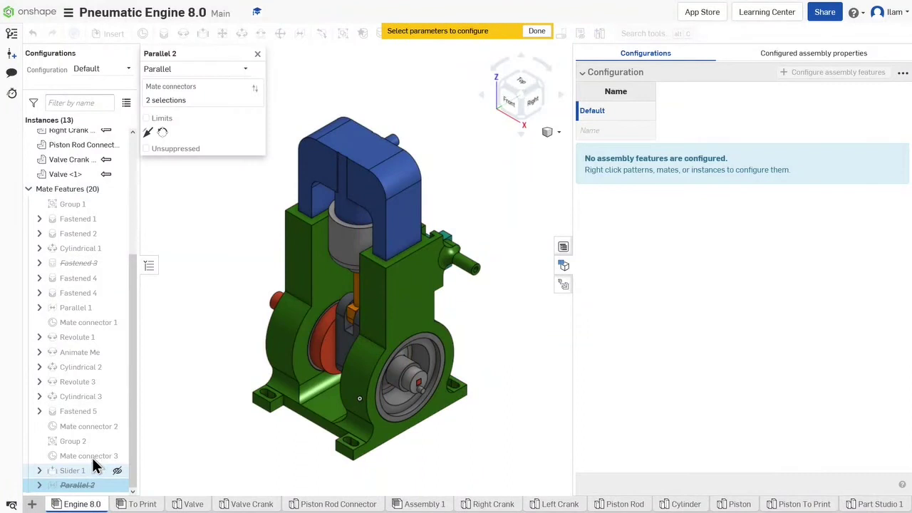
left_click(174, 149)
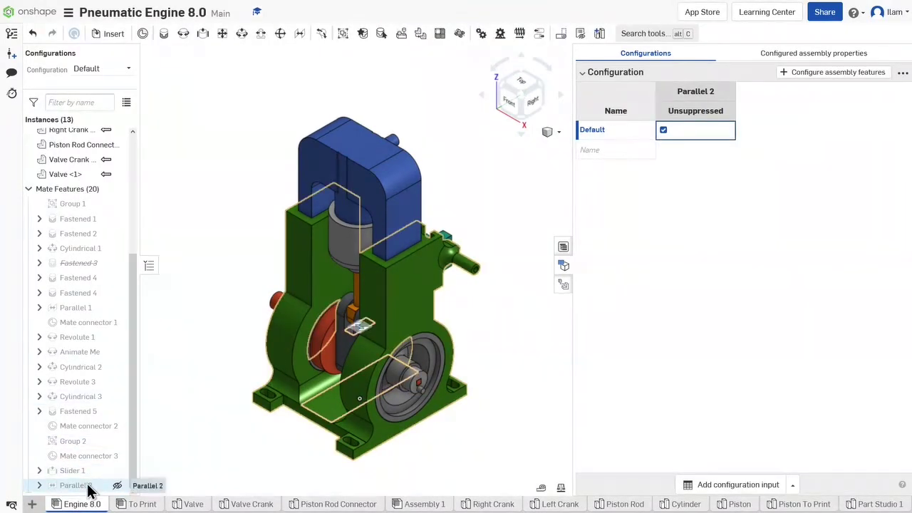
- Suppress Parallel 2 in the Default configuration and rename that configuration Moving
left_click(663, 129)
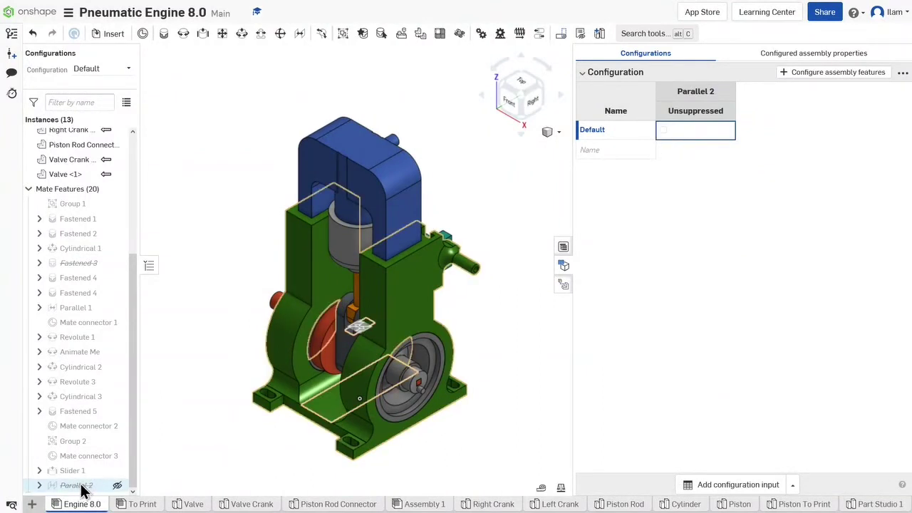
double_click(609, 135)
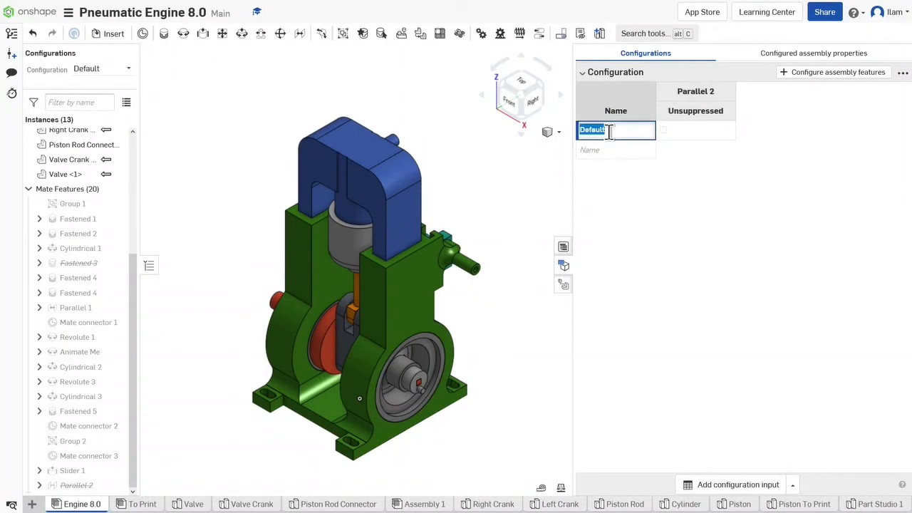
type("Moving")
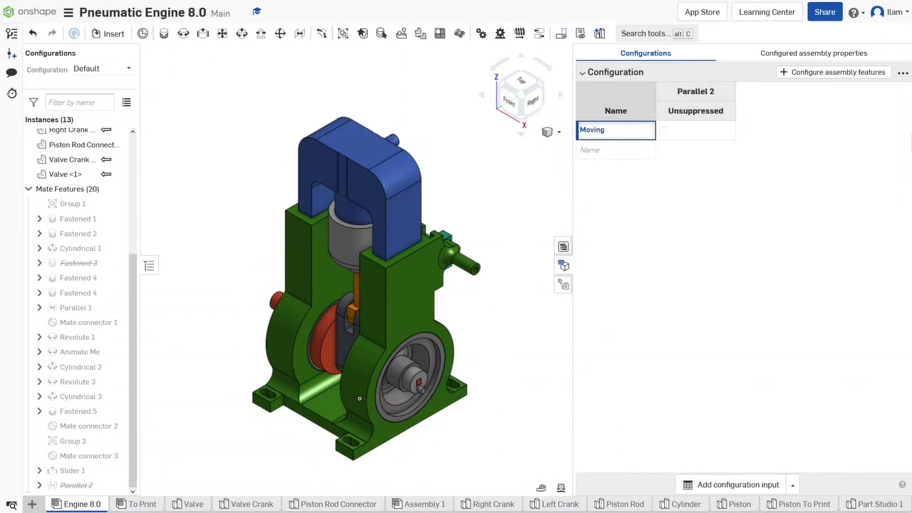
key("Return")
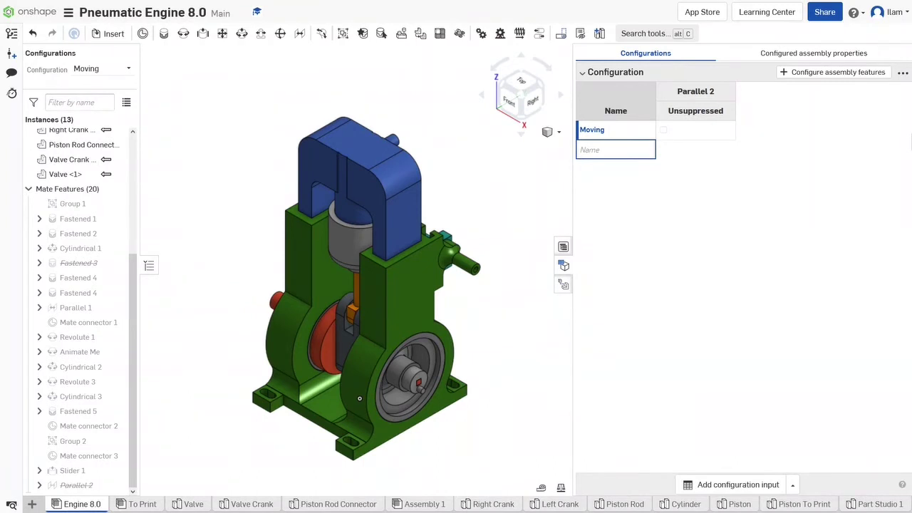
- Add a configuration named Fixed (Up or Down) with Parallel 2 unsuppressed and close the configuration table
type("Fixed (Up or Down")
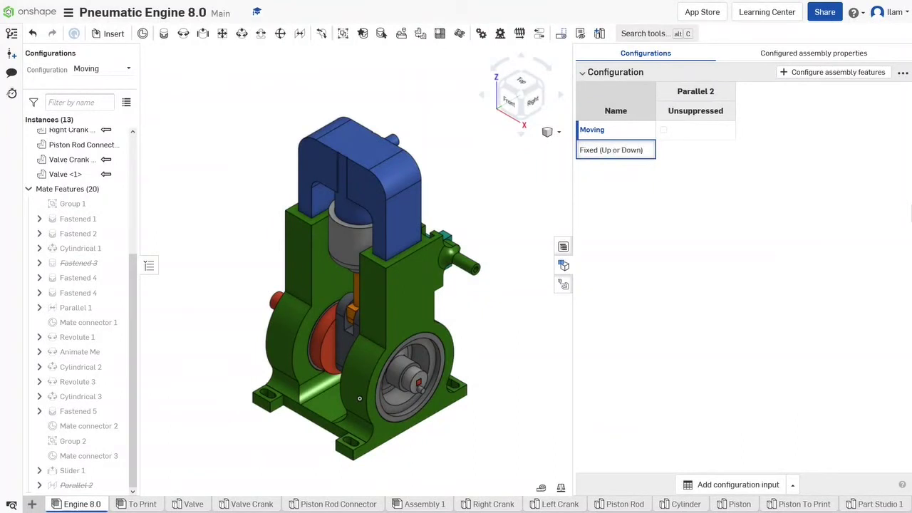
key("Return")
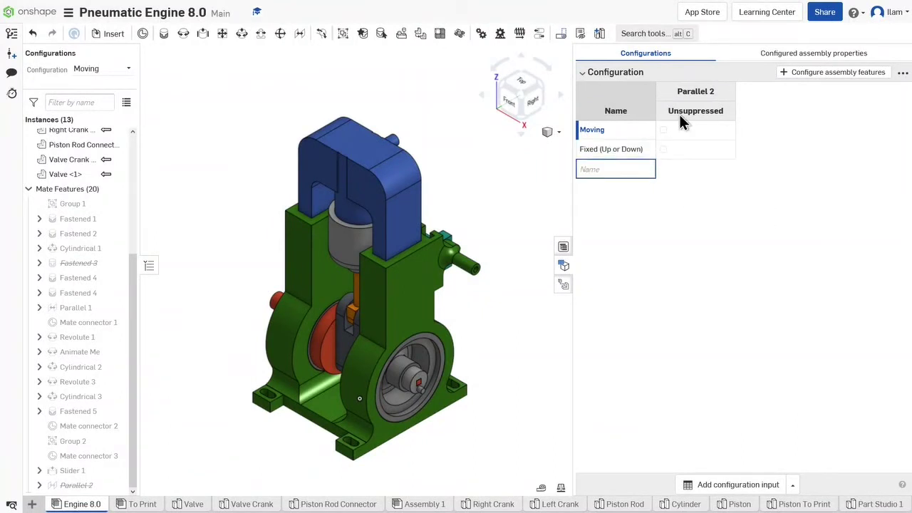
left_click(663, 151)
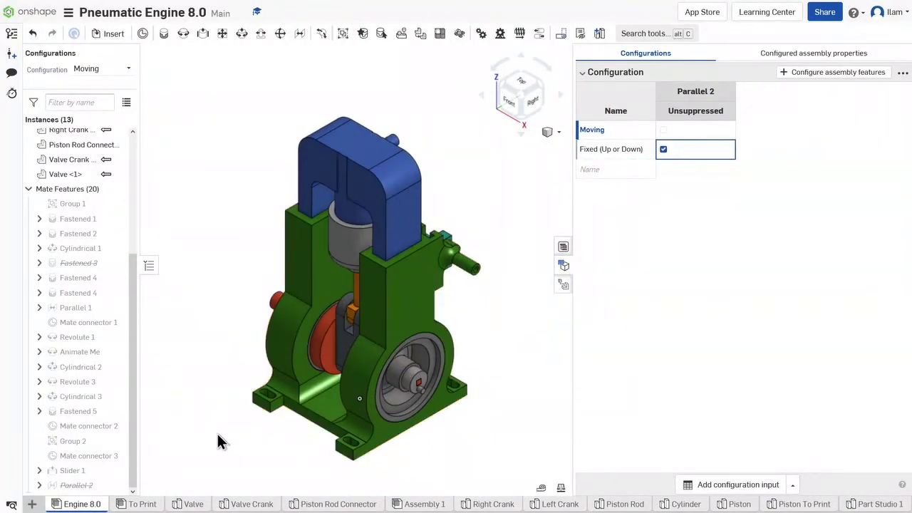
left_click(587, 135)
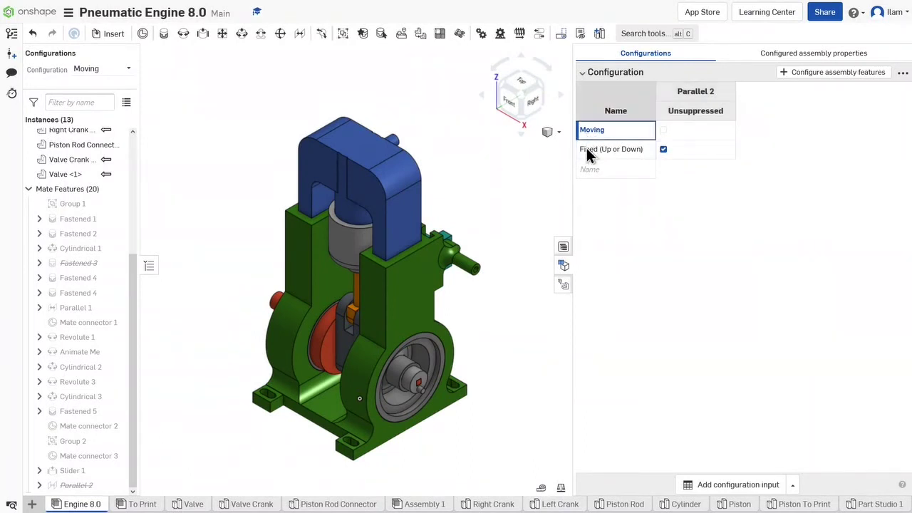
left_click(587, 150)
left_click(599, 135)
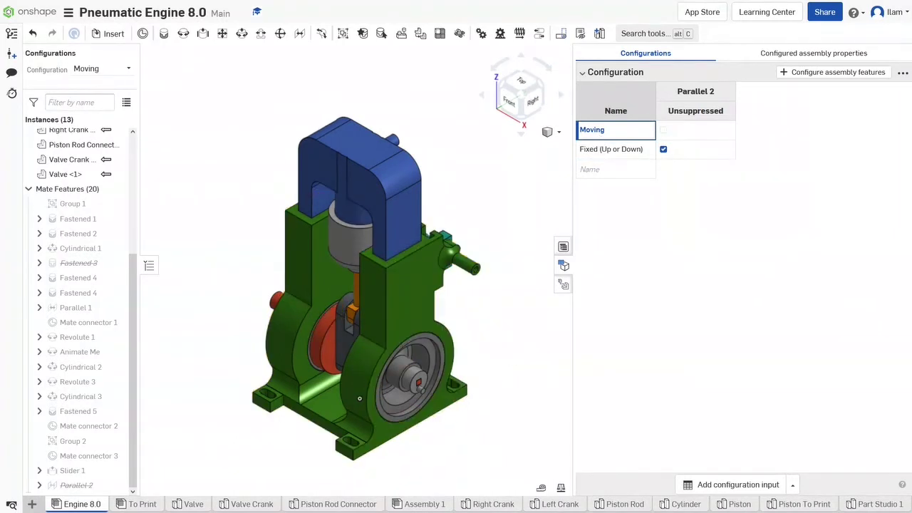
left_click(660, 146)
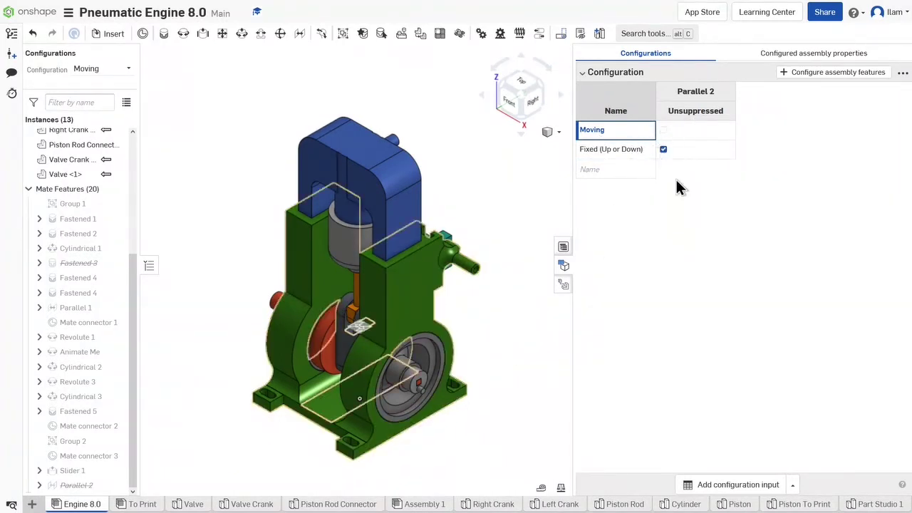
left_click(566, 265)
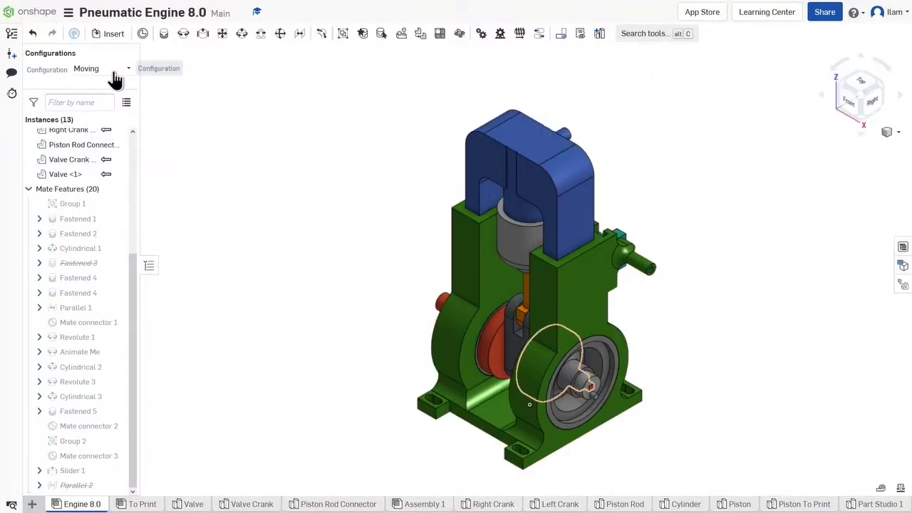
- Look closely at the crank and piston rod from the front and activate the Fixed (Up or Down) configuration
scroll(482, 347, "down", 3)
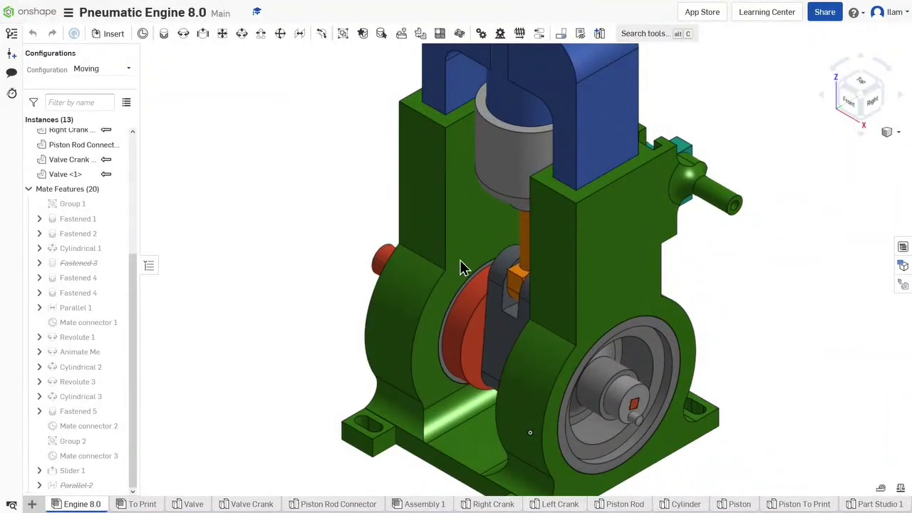
right_click_drag(474, 321, 508, 307)
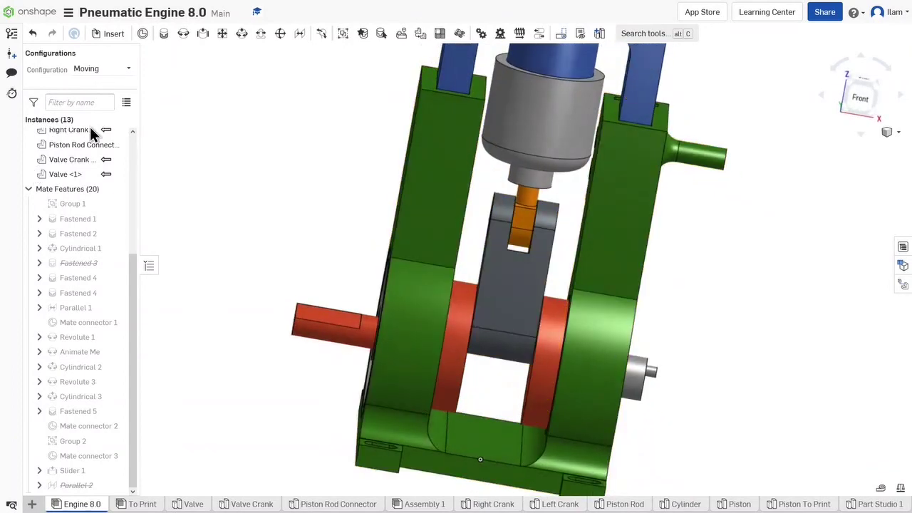
scroll(507, 340, "up", 2)
right_click_drag(499, 339, 480, 350)
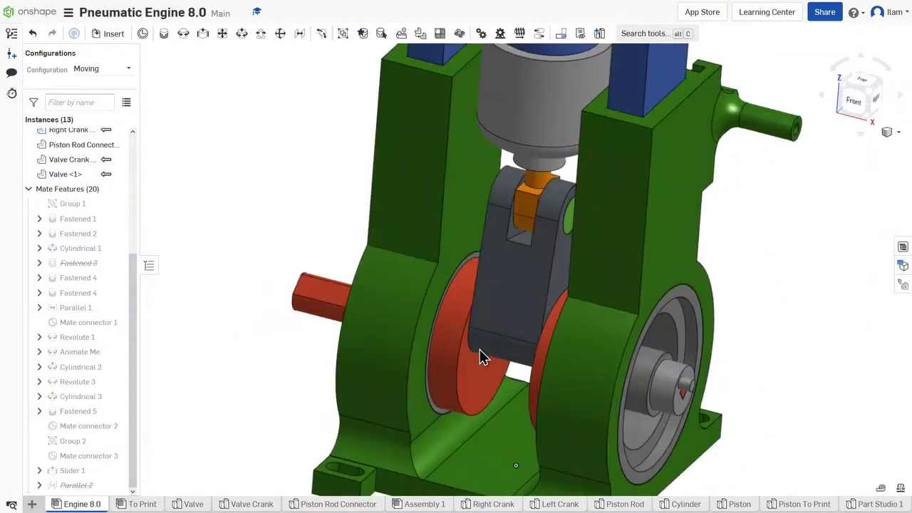
left_click(117, 71)
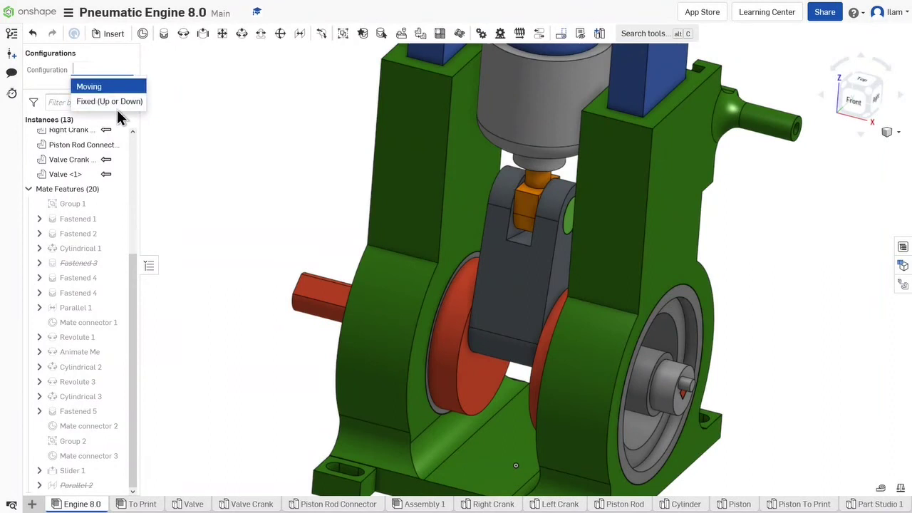
left_click(116, 104)
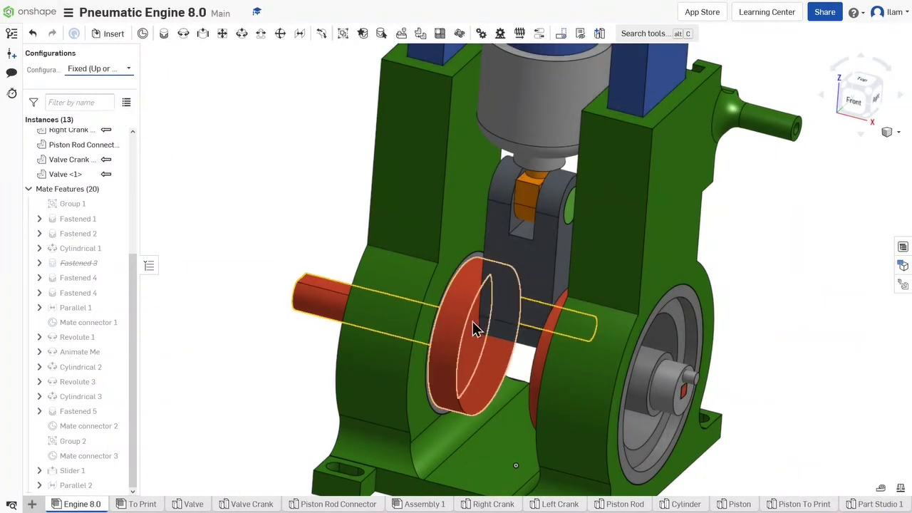
- Activate the Moving configuration again and turn the crank so that the piston rod moves down
left_click(116, 70)
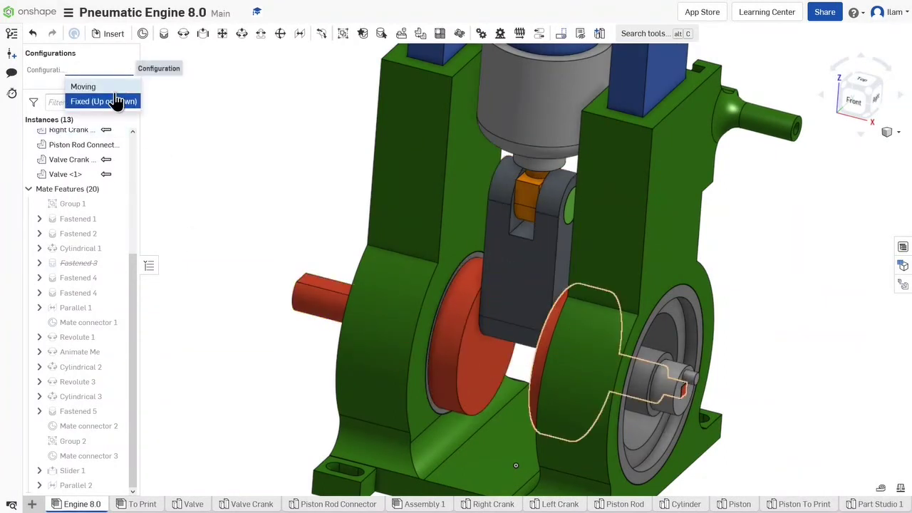
left_click(107, 86)
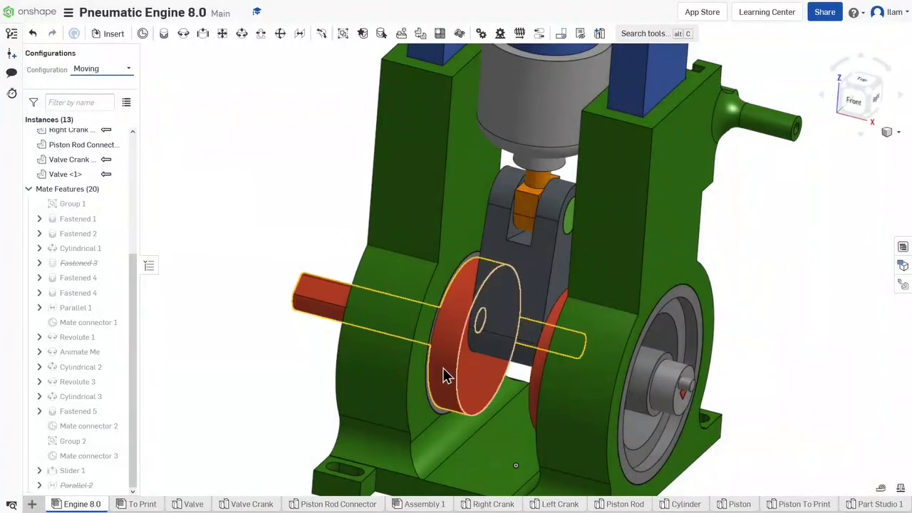
left_click_drag(497, 261, 517, 291)
- Switch to the Fixed (Up or Down) configuration with the piston rod lowered and inspect the crank
left_click(102, 71)
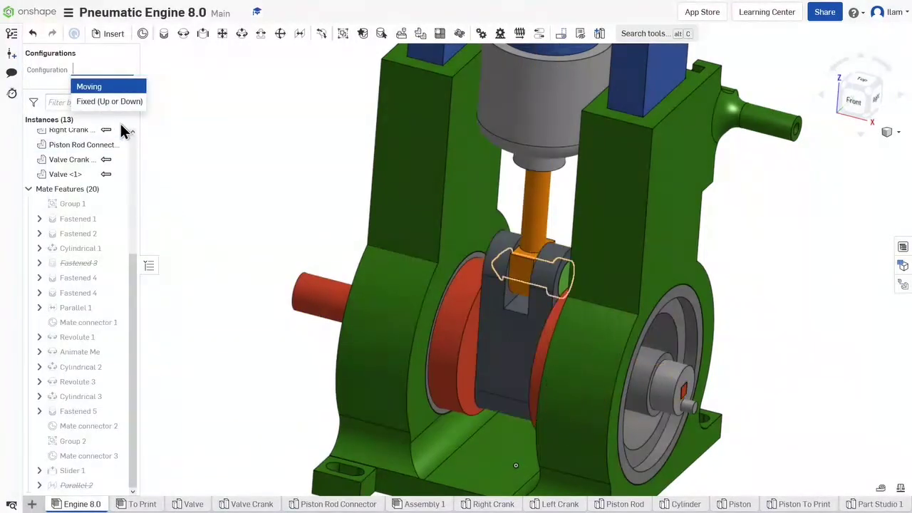
left_click(109, 103)
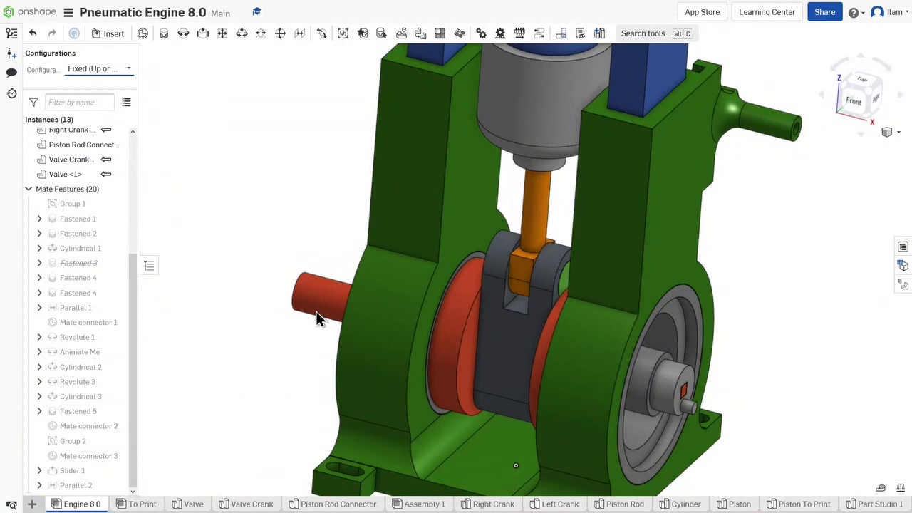
scroll(519, 349, "up", 3)
right_click_drag(516, 342, 491, 348)
scroll(495, 347, "down", 3)
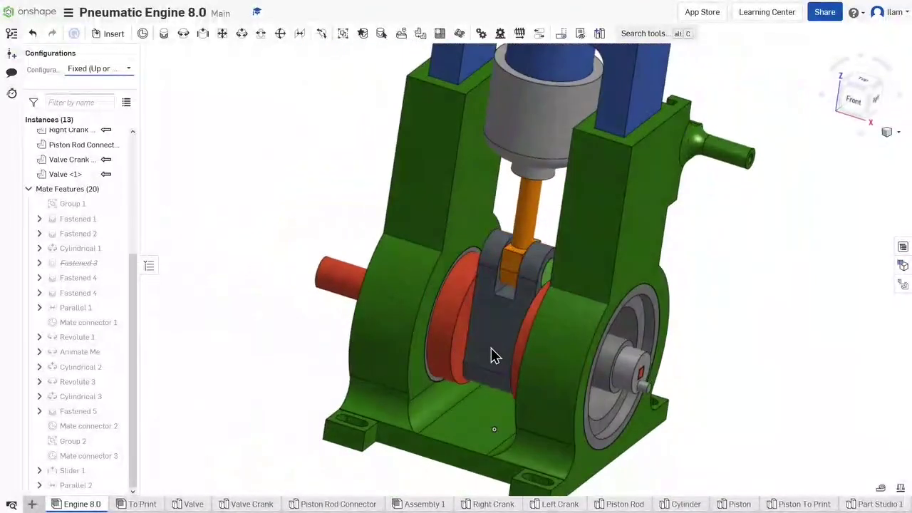
- Return the assembly to the Moving configuration and turn the crank to raise the piston rod partway
left_click(98, 69)
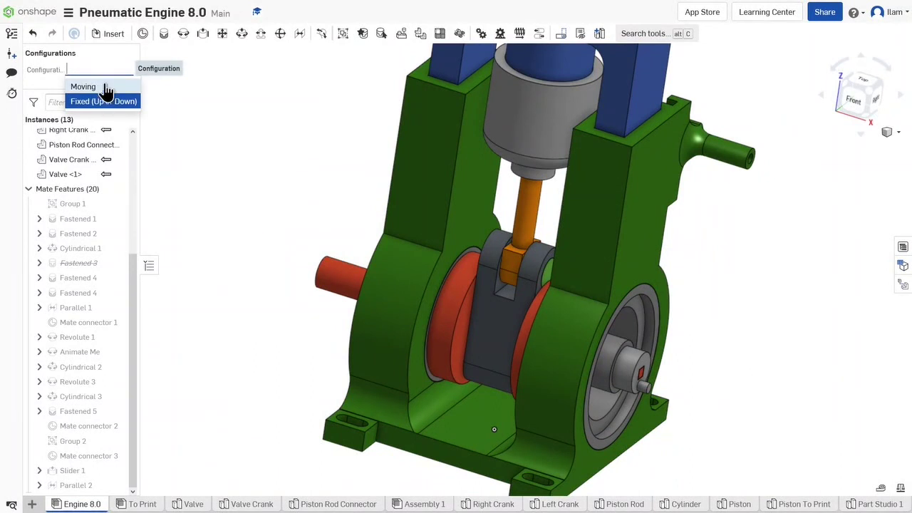
left_click(107, 87)
left_click_drag(468, 359, 337, 292)
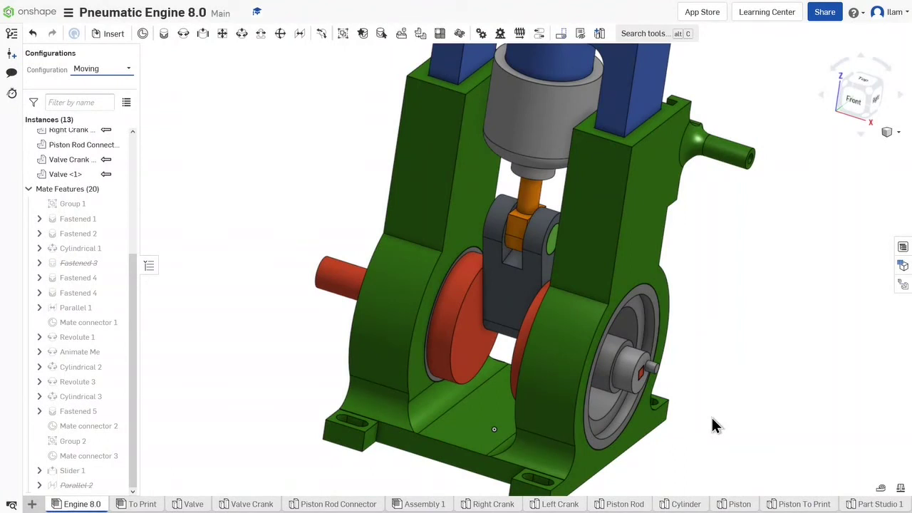
- Show the whole engine in the isometric view
scroll(728, 377, "down", 2)
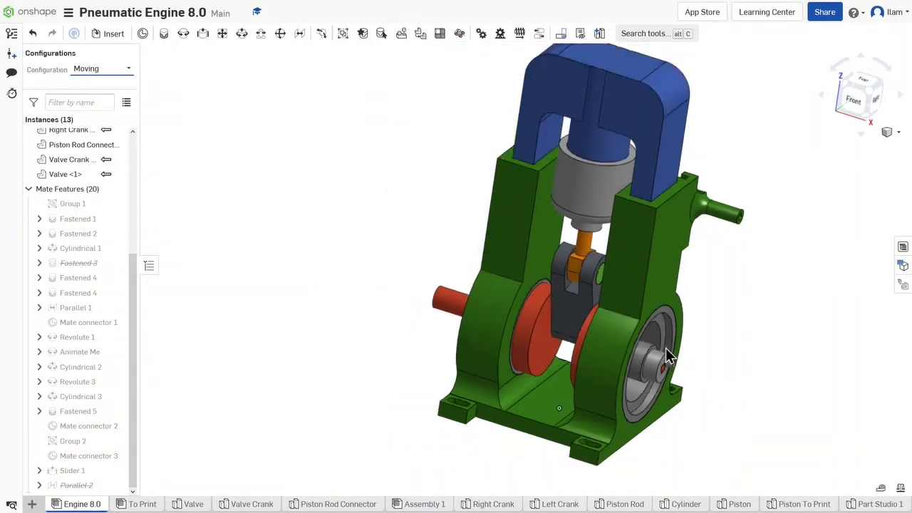
right_click_drag(663, 341, 639, 341)
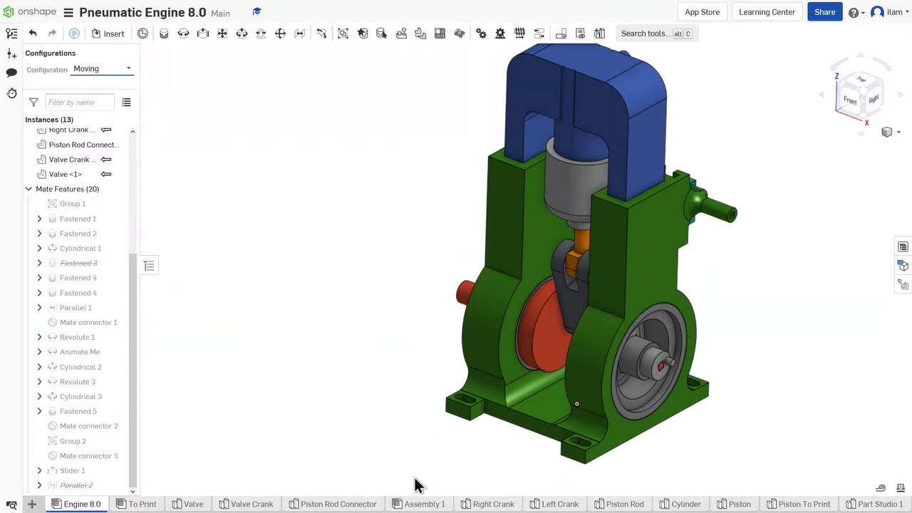
type("&")
left_click(405, 359)
key("shift+7")
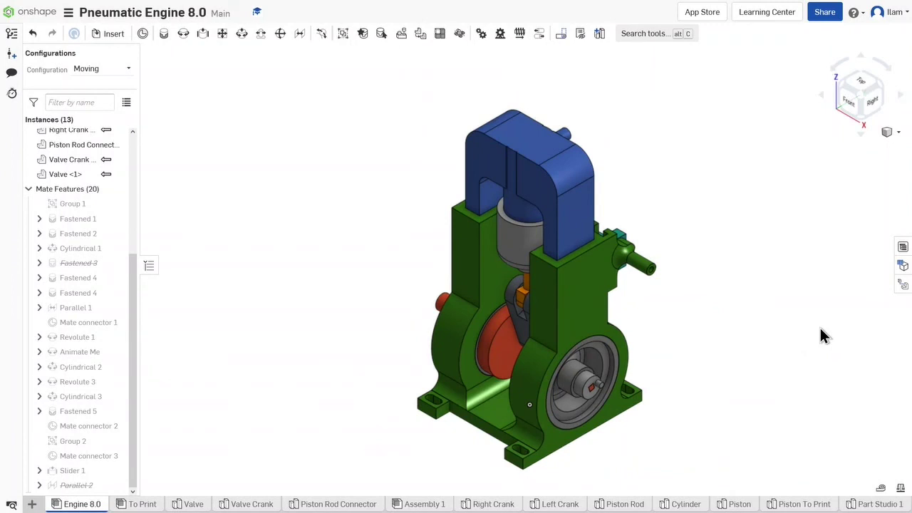